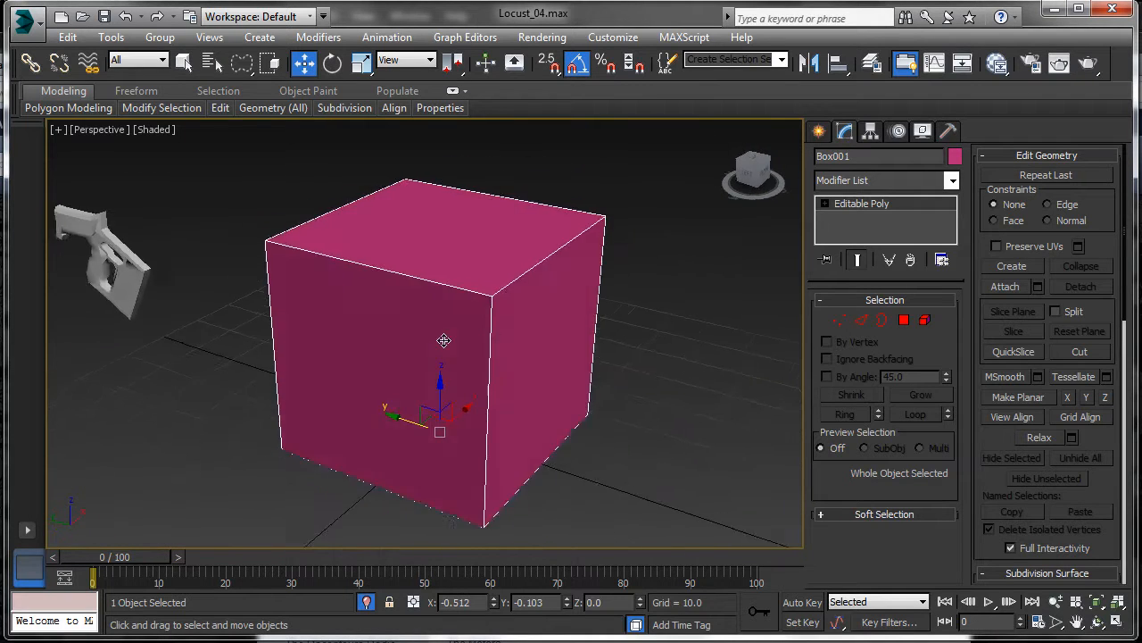
Add a TurboSmooth modifier to the box.
left_click(952, 181)
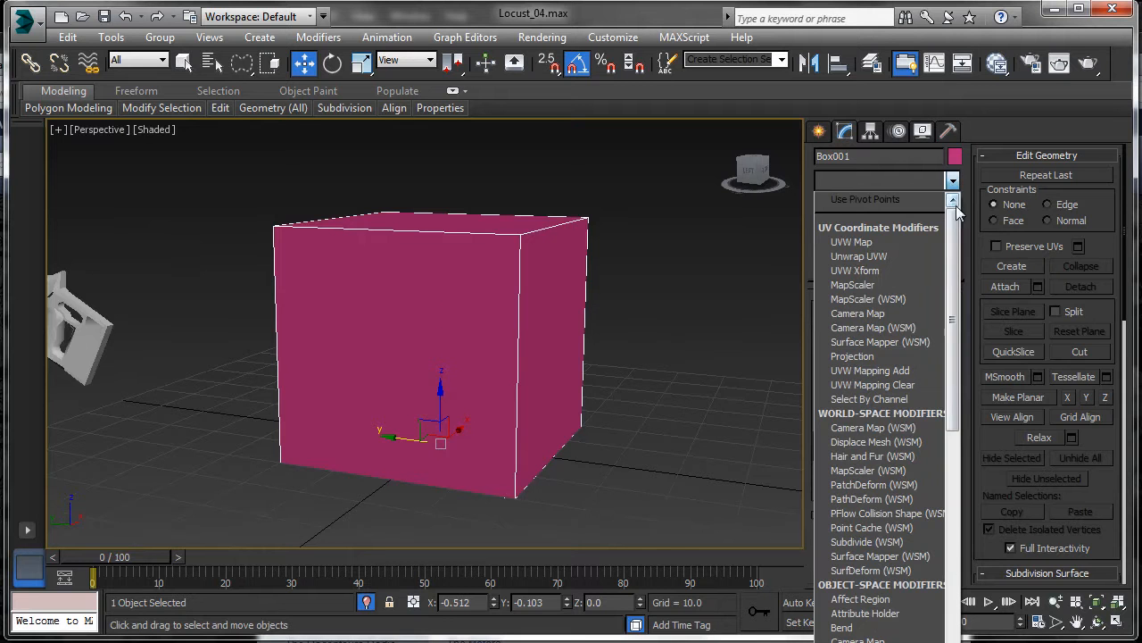
scroll(959, 411, "down", 10)
left_click_drag(960, 435, 967, 591)
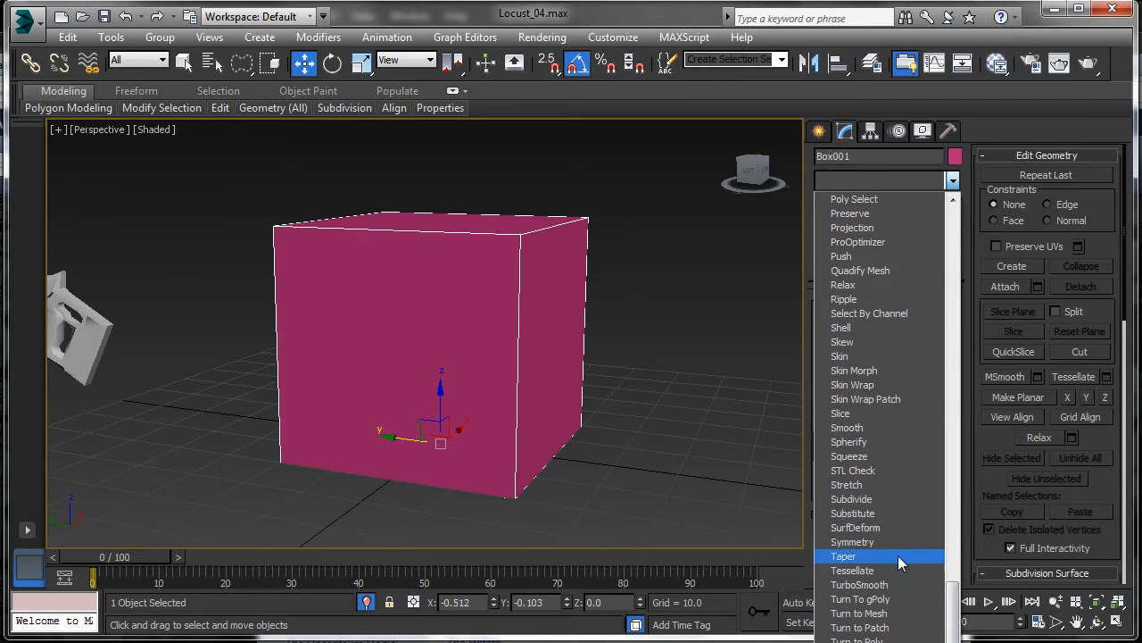
left_click(846, 585)
middle_click_drag(625, 348, 837, 349, "alt")
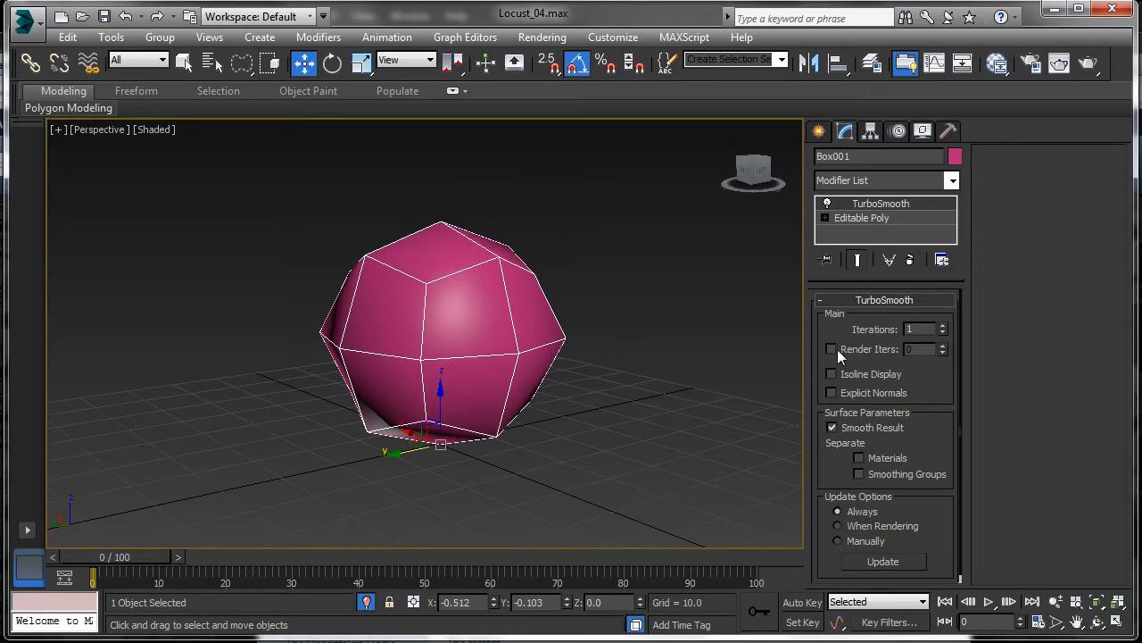
Set the TurboSmooth iterations to 2 and view the smoothed box from several sides.
left_click(943, 326)
middle_click_drag(454, 327, 535, 360, "alt")
scroll(547, 363, "up", 3)
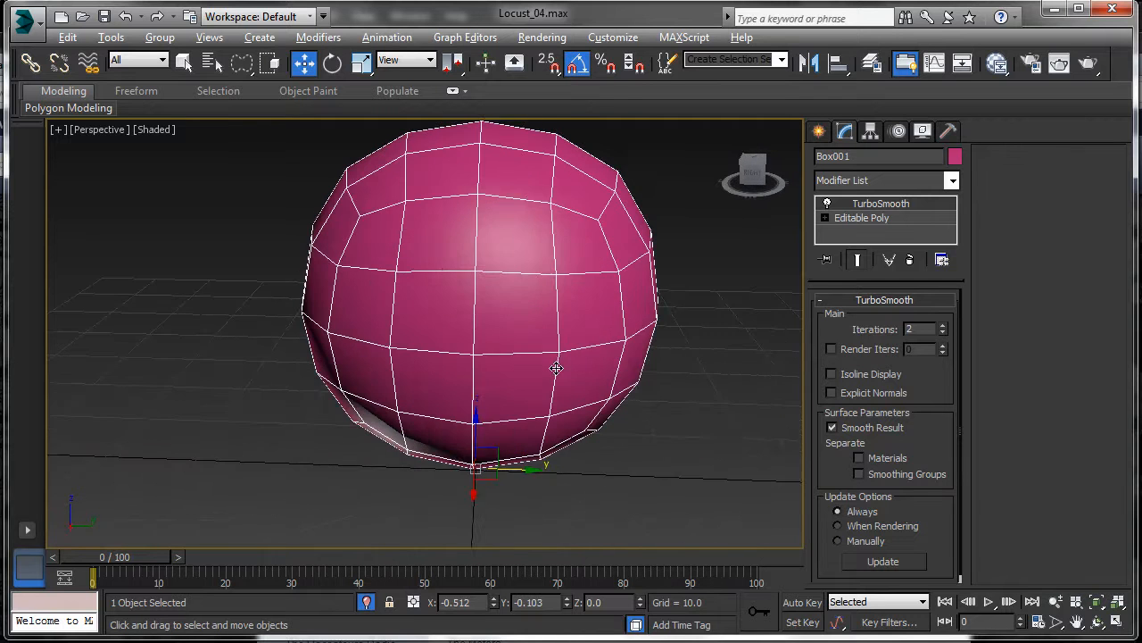
scroll(555, 365, "down", 1)
middle_click_drag(380, 477, 530, 433, "alt")
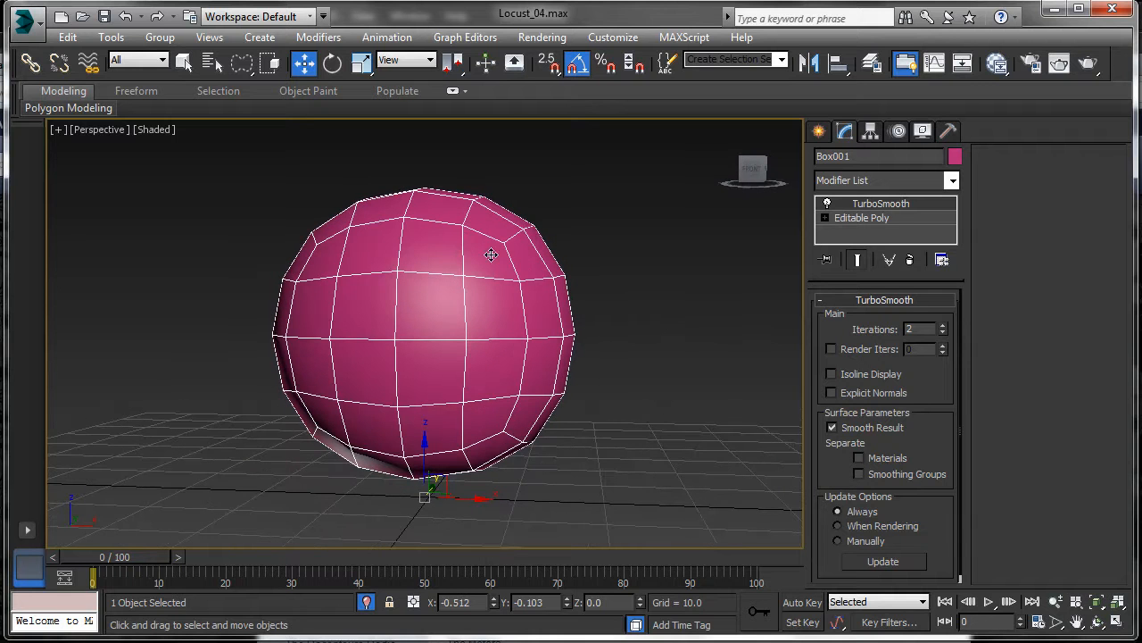
Lower the TurboSmooth iterations to 0, then raise them through 1 back to 2 to compare the smoothing levels.
left_click(943, 332)
left_click(945, 334)
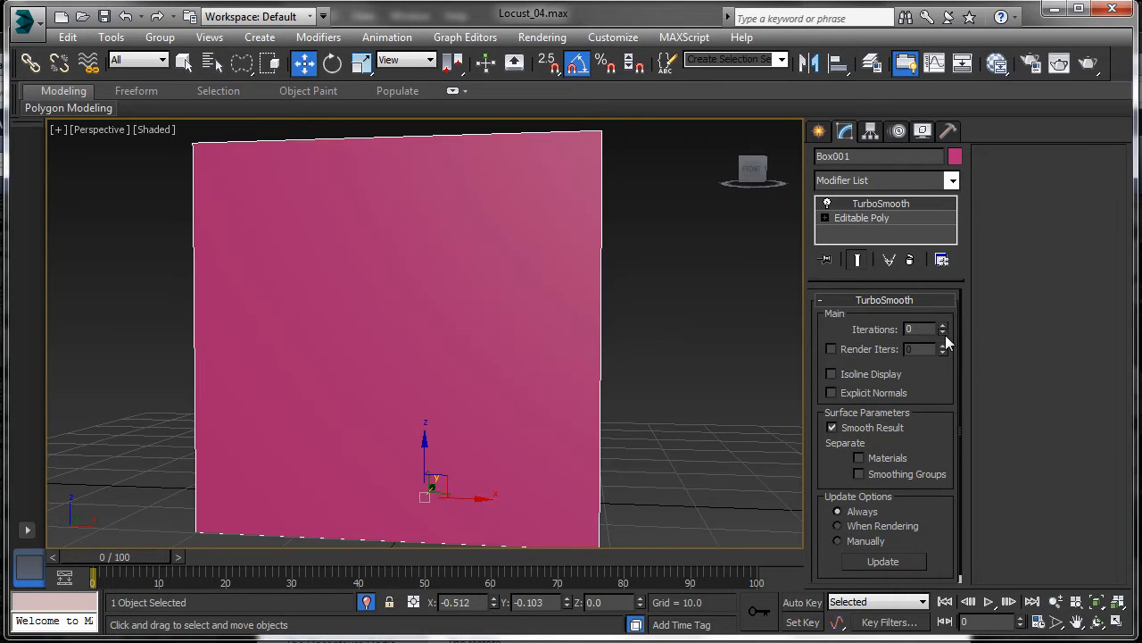
middle_click_drag(501, 379, 450, 315, "alt")
scroll(415, 336, "down", 3)
left_click(944, 318)
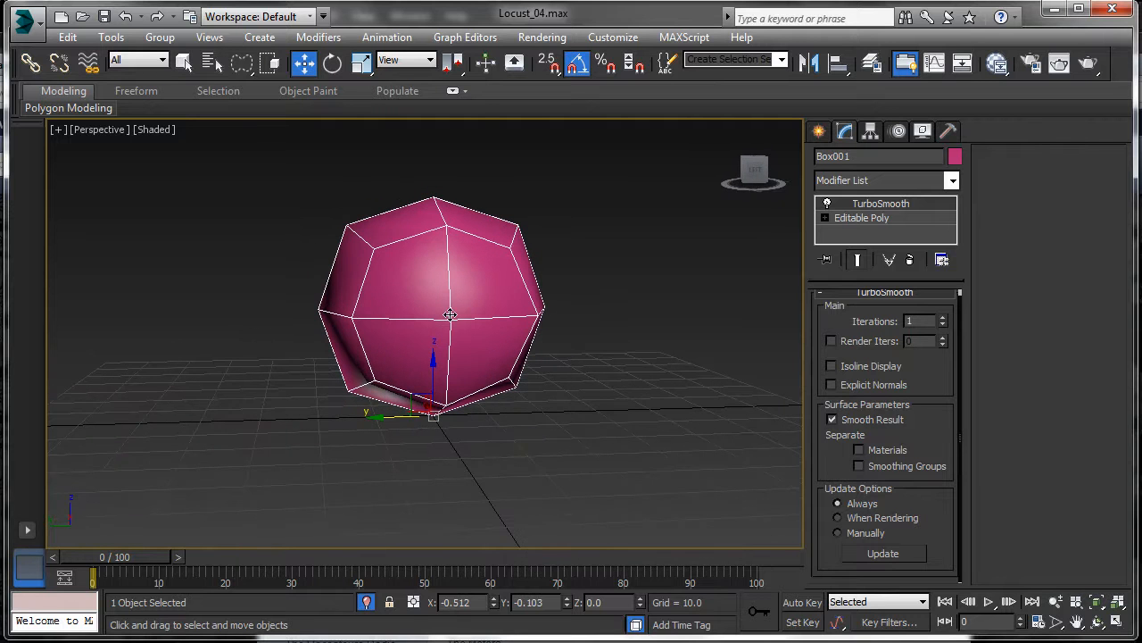
left_click(943, 318)
Return to the Editable Poly's polygon level and show the smoothed end result over the base cage.
middle_click_drag(525, 322, 616, 366, "alt")
left_click(862, 218)
scroll(625, 351, "down", 5)
left_click(903, 321)
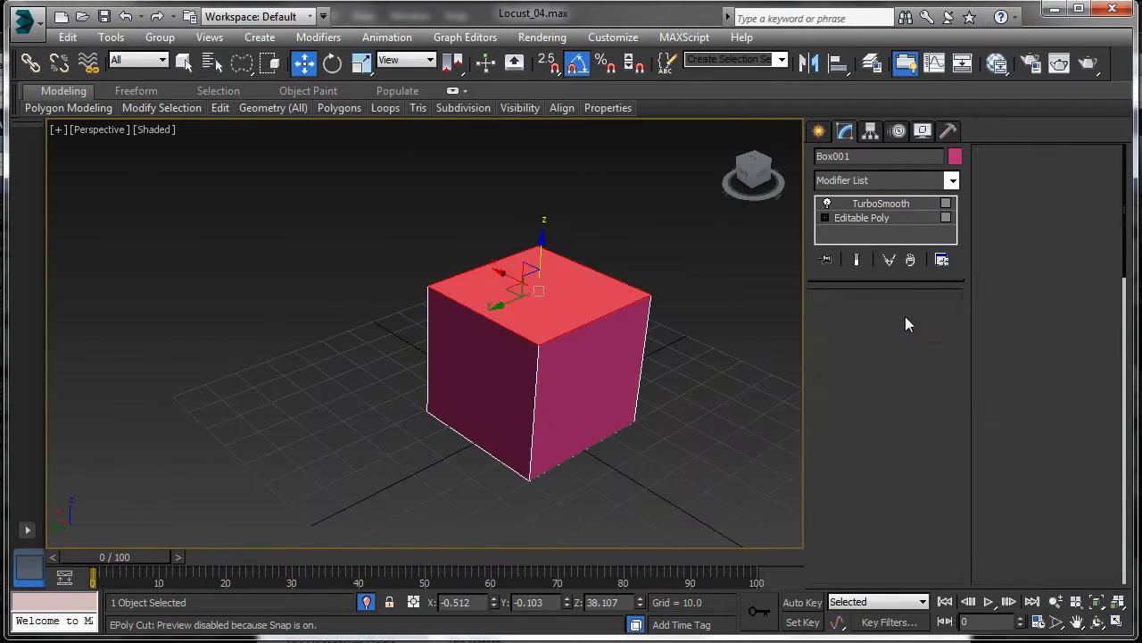
left_click_drag(859, 281, 860, 315)
left_click(856, 297)
middle_click_drag(447, 364, 558, 339)
scroll(538, 357, "up", 3)
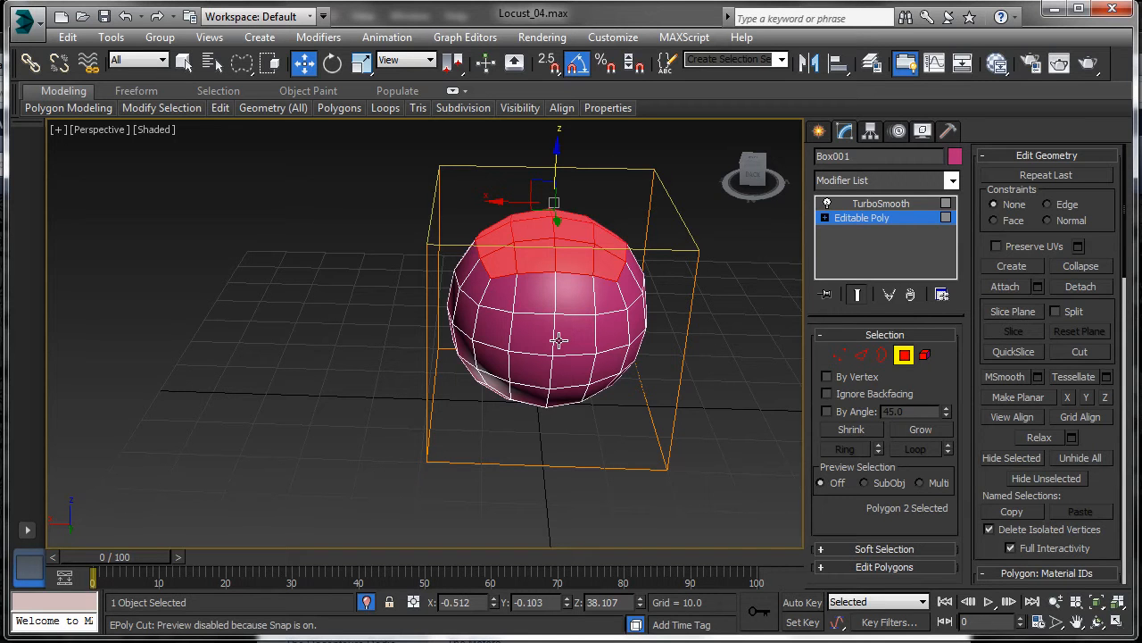
middle_click_drag(560, 252, 575, 299, "alt")
scroll(575, 298, "up", 3)
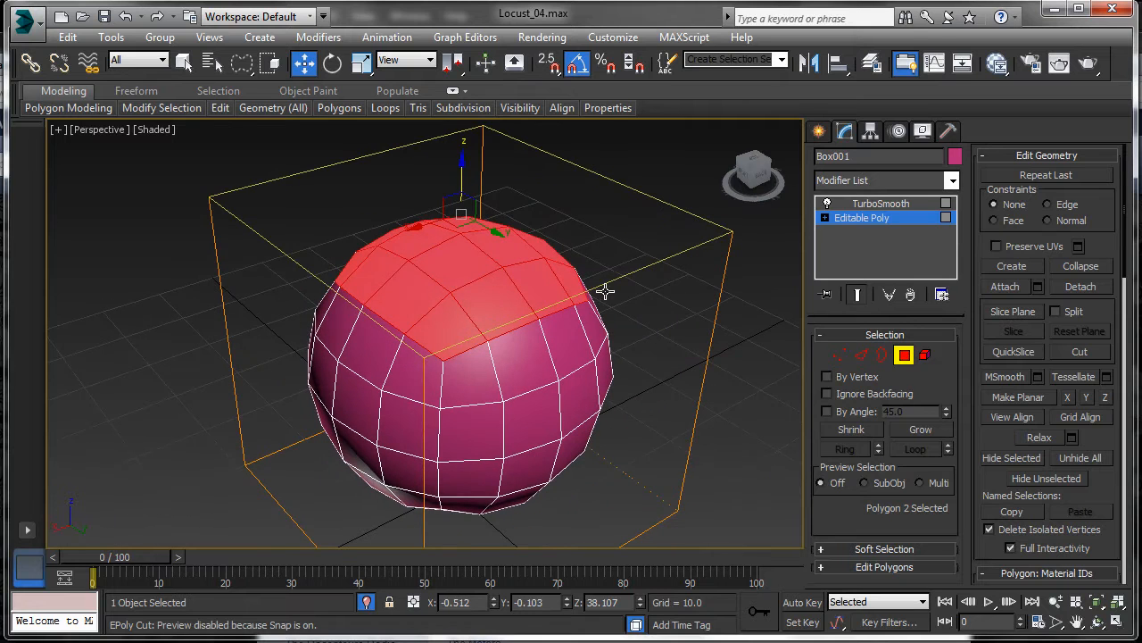
Switch to edge level and start a Chamfer with its settings on the selected top edge.
key("2")
middle_click_drag(612, 281, 649, 236, "alt")
right_click(592, 236)
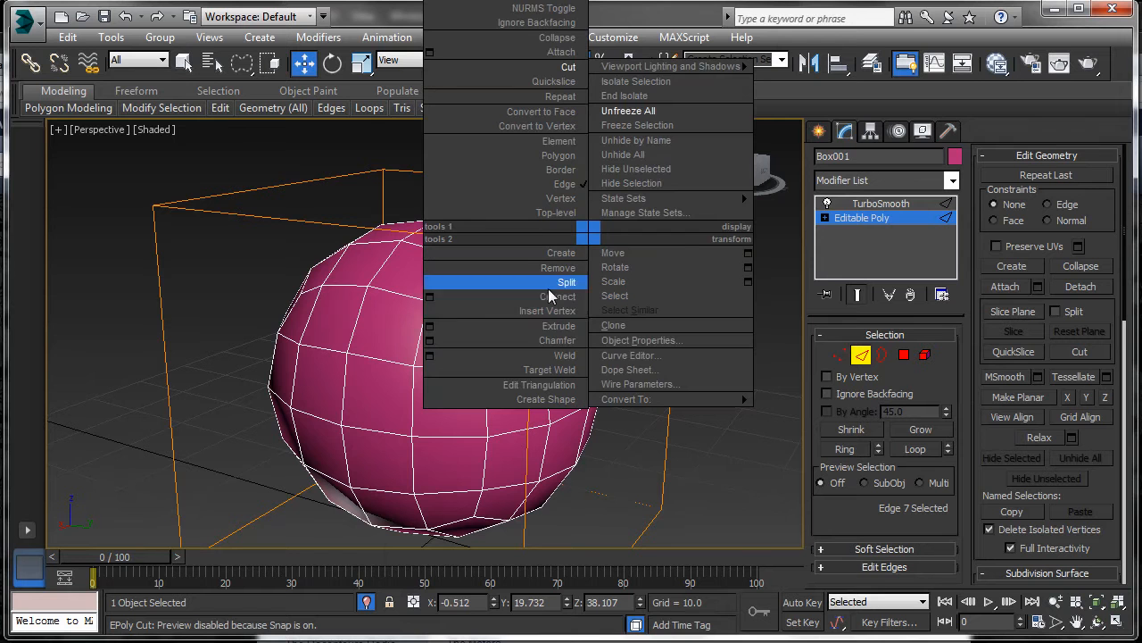
left_click(429, 341)
middle_click_drag(563, 240, 265, 310, "alt")
left_click_drag(451, 315, 596, 233)
middle_click_drag(482, 259, 306, 250, "alt")
scroll(406, 300, "down", 3)
middle_click_drag(406, 300, 464, 299)
left_click_drag(608, 236, 695, 239)
middle_click_drag(643, 264, 587, 308, "alt")
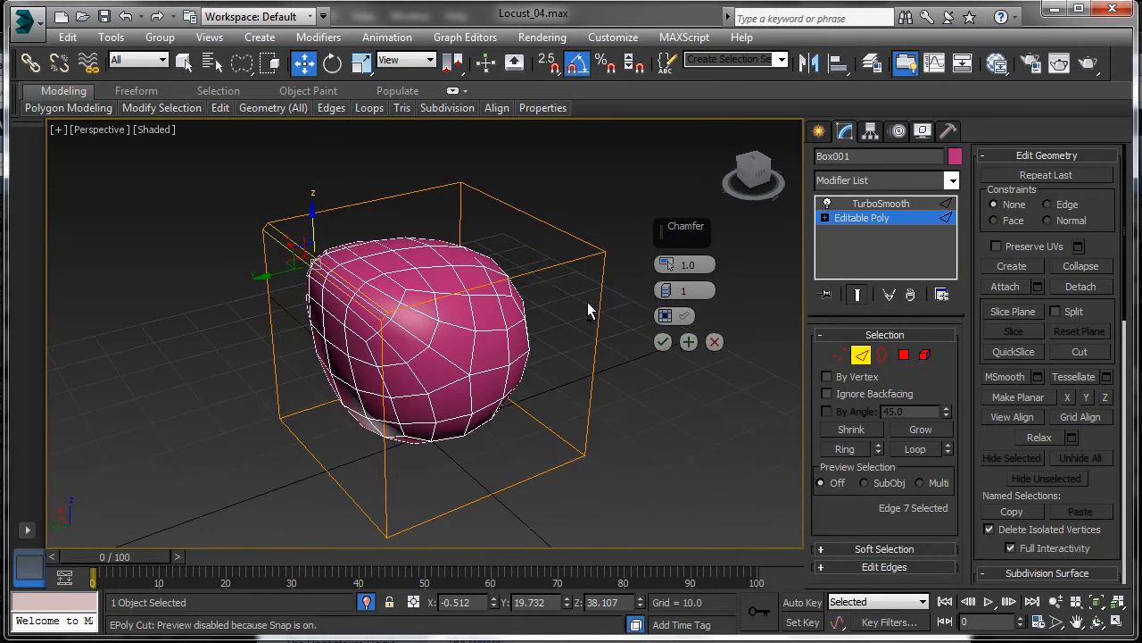
Add the other three edges of the top face to the chamfer selection.
left_click(544, 269, "ctrl")
left_click(544, 224, "ctrl")
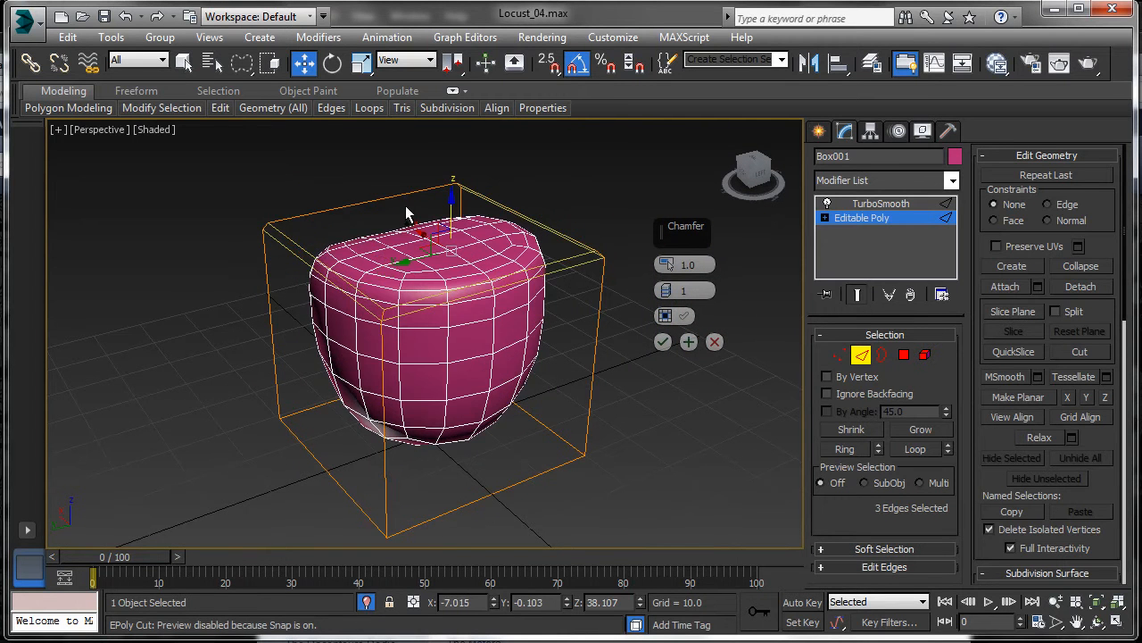
left_click(393, 197, "ctrl")
middle_click_drag(315, 257, 433, 273, "alt")
scroll(464, 324, "up", 4)
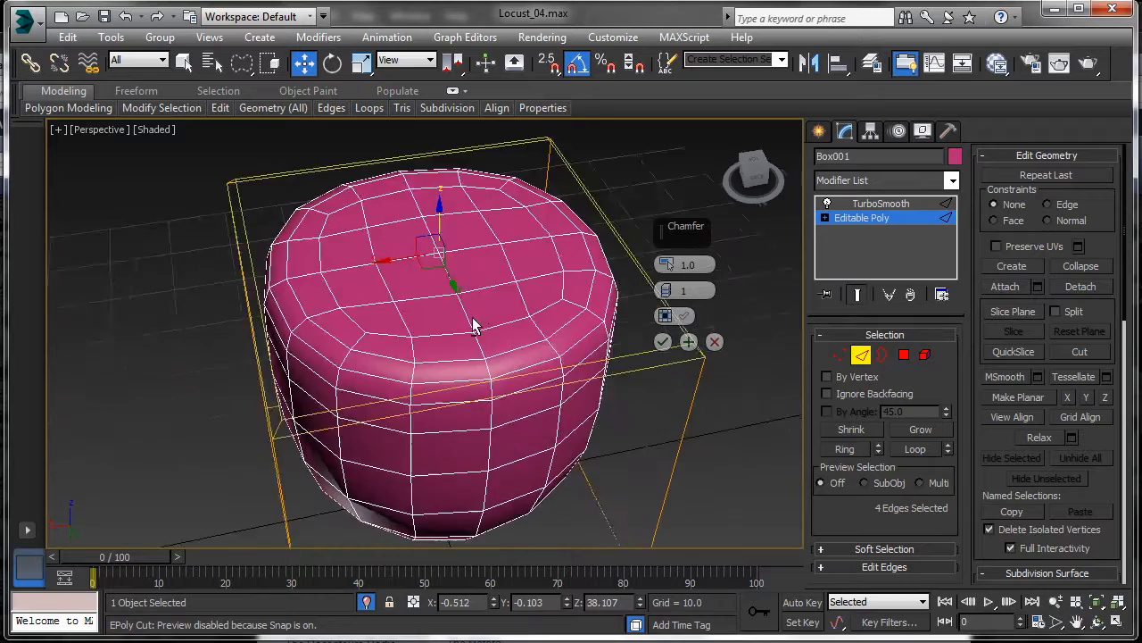
mouse_move(462, 330)
middle_mouse_down("alt")
mouse_move(523, 289)
mouse_move(509, 280)
mouse_move(464, 323)
middle_mouse_up("alt")
scroll(469, 323, "up", 3)
Set the edge chamfer amount to 0.021 and view the tightened top rim.
left_click_drag(665, 264, 664, 268)
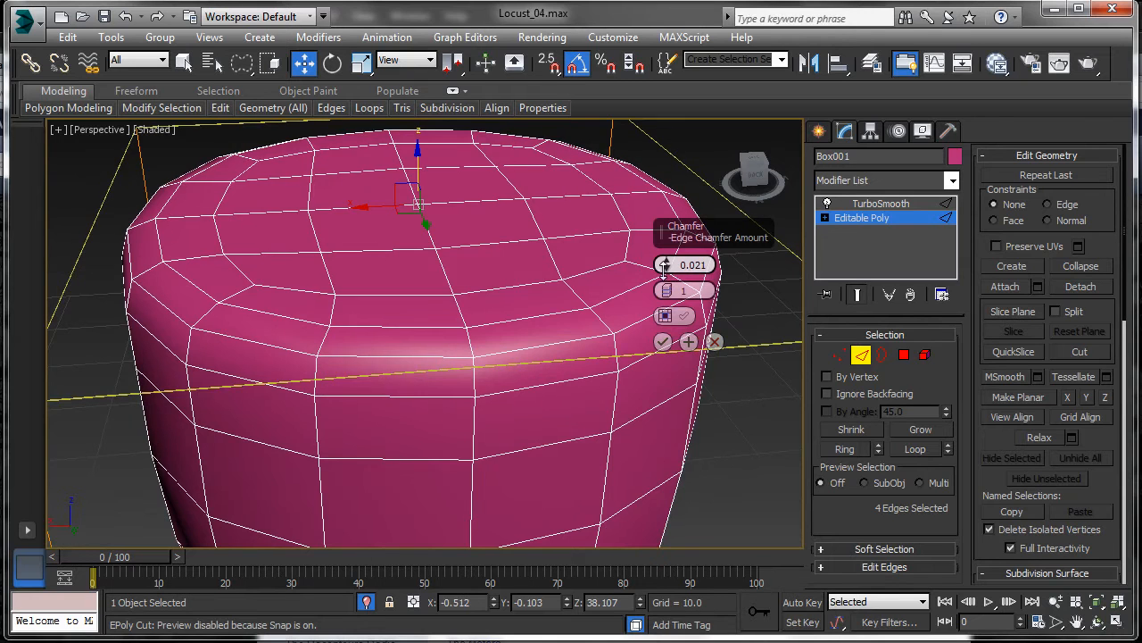
scroll(406, 325, "down", 4)
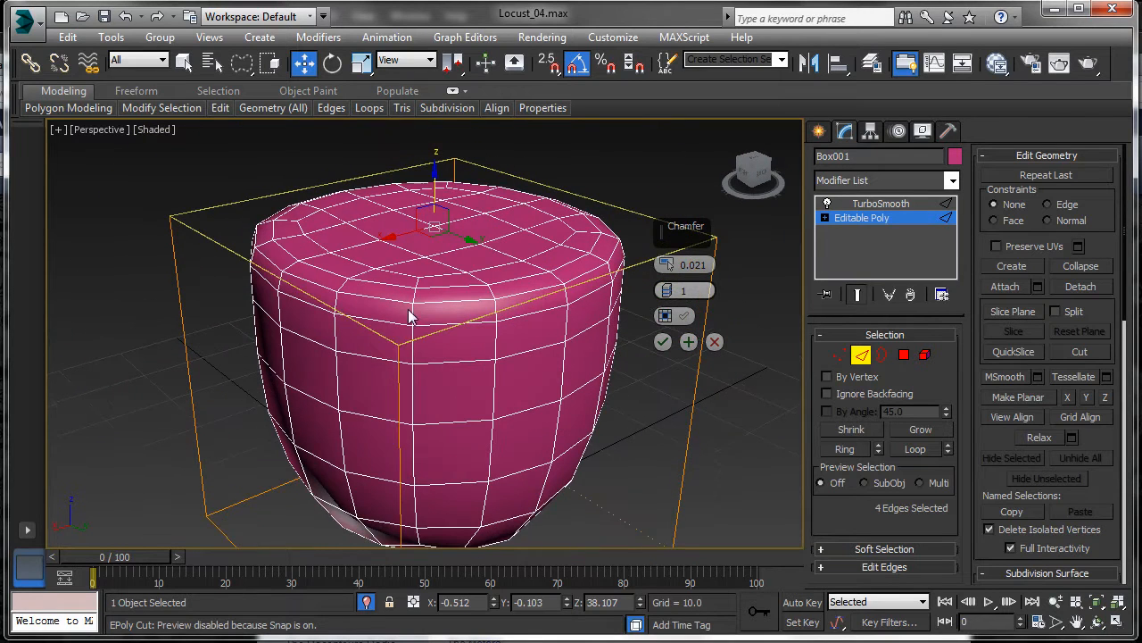
middle_click_drag(278, 269, 304, 243, "alt")
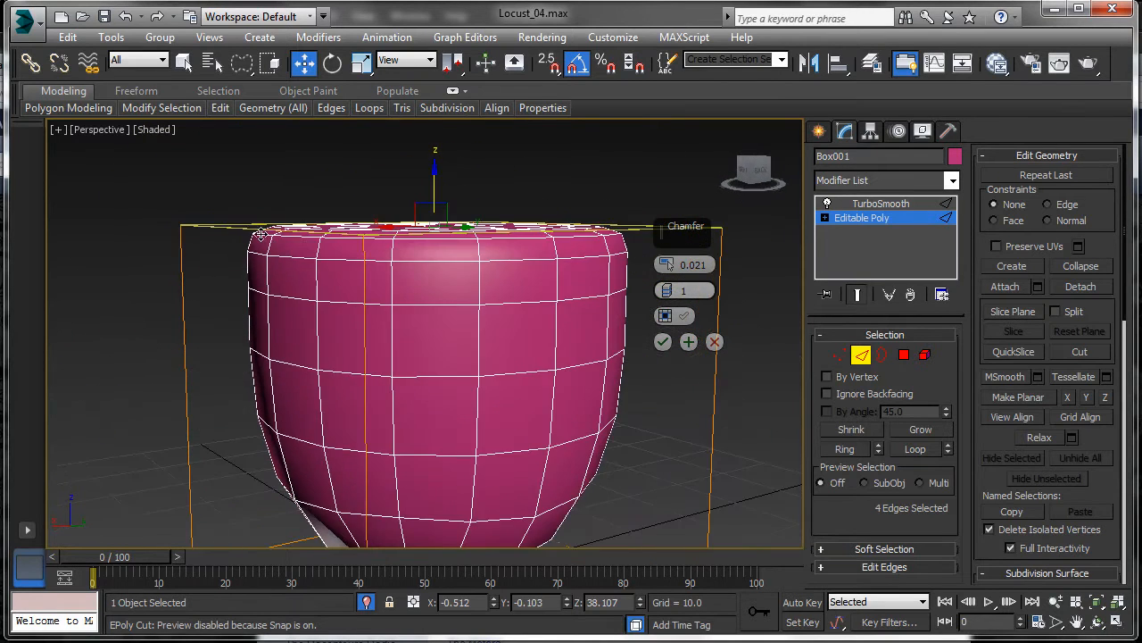
middle_click_drag(427, 264, 398, 269, "alt")
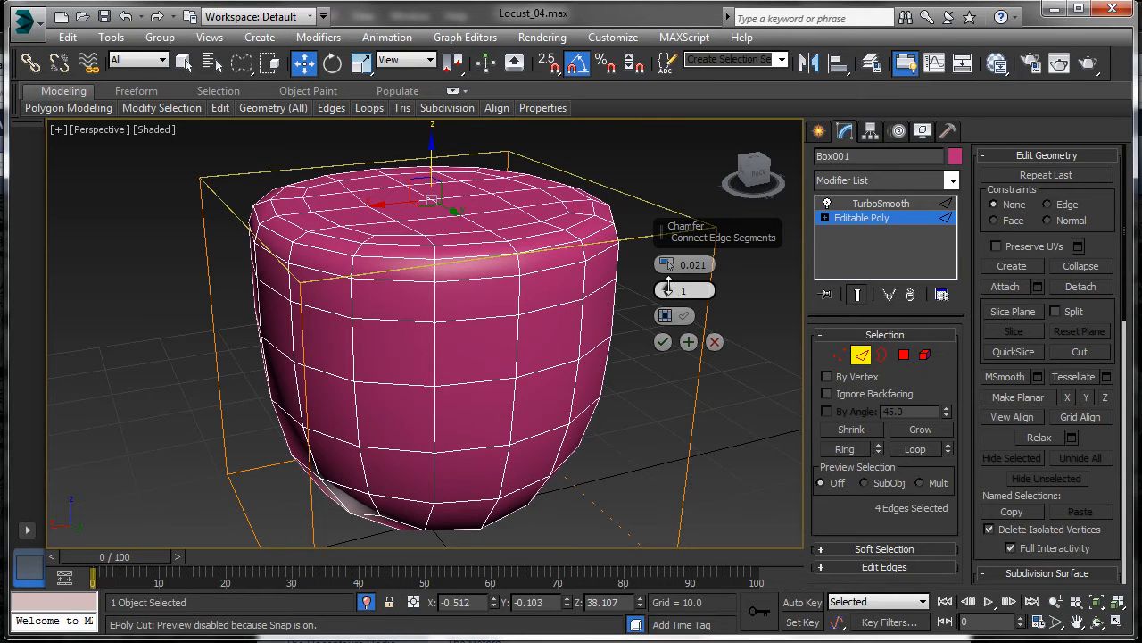
Set the chamfer to 2 connect edge segments and an amount of 1.402.
left_click_drag(668, 286, 668, 281)
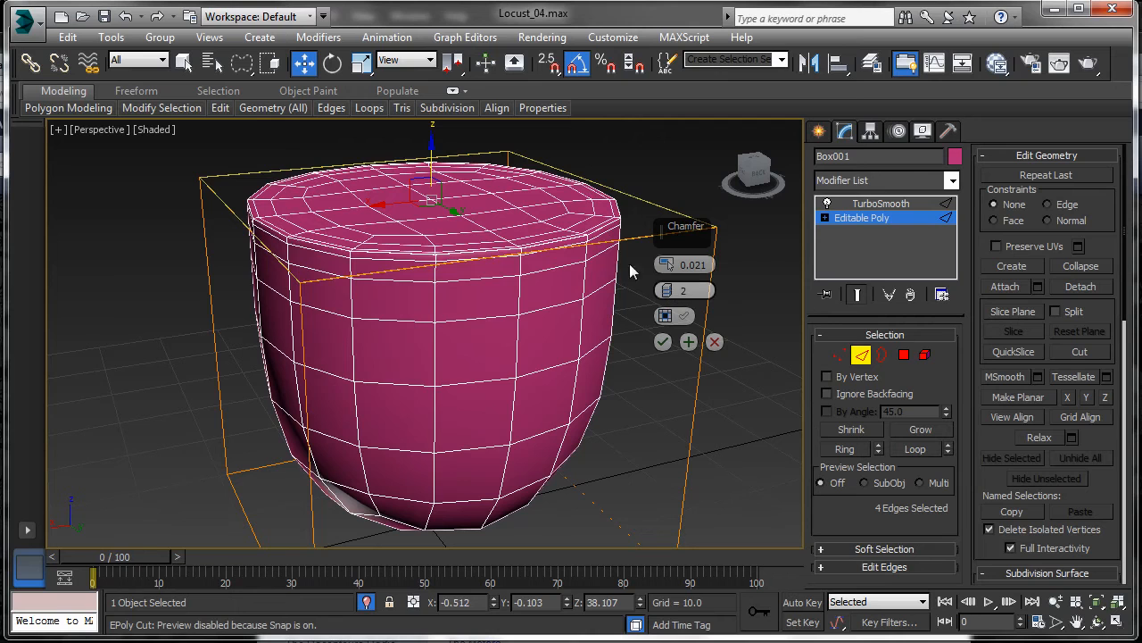
left_click_drag(663, 261, 663, 223)
scroll(256, 255, "up", 5)
middle_click_drag(298, 265, 242, 293, "alt")
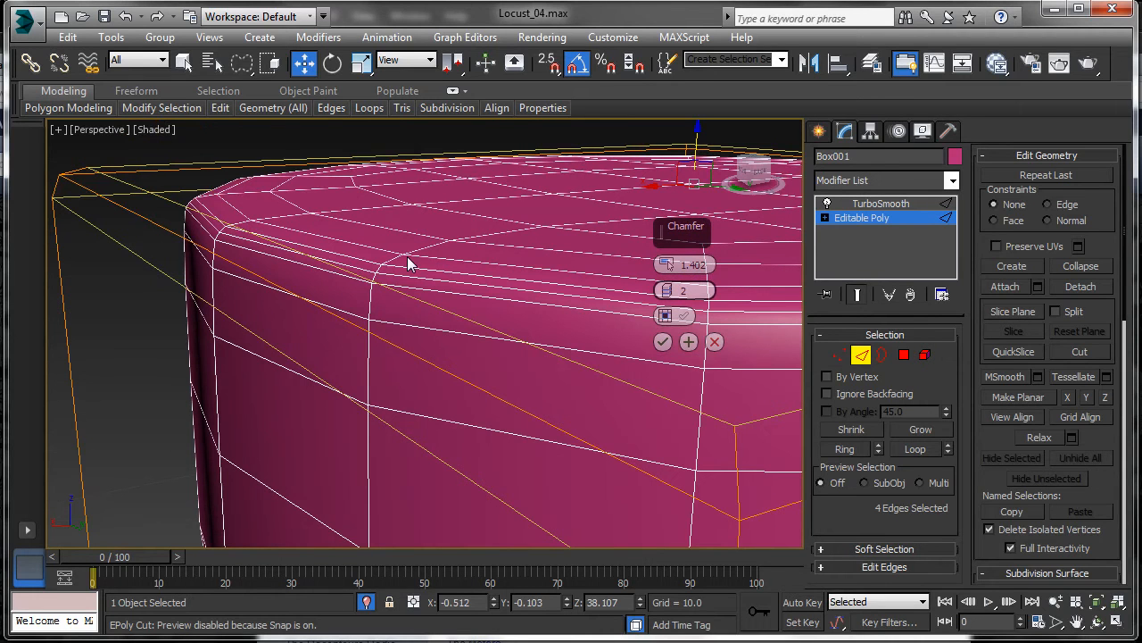
middle_click_drag(408, 265, 401, 179, "alt")
scroll(421, 300, "down", 5)
Add the vertical and bottom edges so that all 12 edges of the box are in the chamfer.
scroll(428, 468, "down", 5)
middle_click_drag(428, 468, 429, 390, "alt")
left_click_drag(590, 391, 586, 394, "ctrl")
middle_click_drag(587, 396, 247, 373, "alt")
scroll(502, 423, "up", 5)
left_click_drag(570, 470, 275, 442, "ctrl")
middle_click_drag(491, 441, 587, 368, "alt")
middle_click_drag(587, 367, 567, 405, "alt")
Examine the smoothed mesh at a chamfered corner up close and then across the whole box.
scroll(560, 288, "up", 5)
middle_click_drag(568, 254, 548, 324, "alt")
scroll(535, 317, "up", 3)
scroll(528, 315, "down", 2)
scroll(428, 335, "down", 2)
scroll(402, 335, "up", 3)
middle_click_drag(400, 339, 439, 312, "alt")
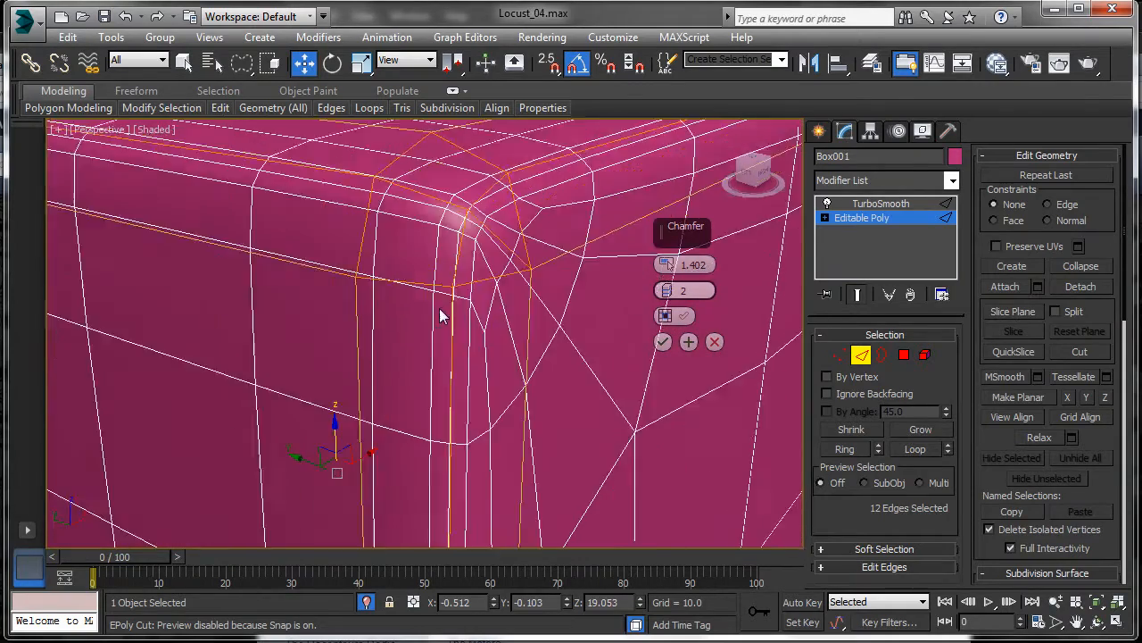
scroll(439, 315, "down", 4)
scroll(439, 314, "down", 6)
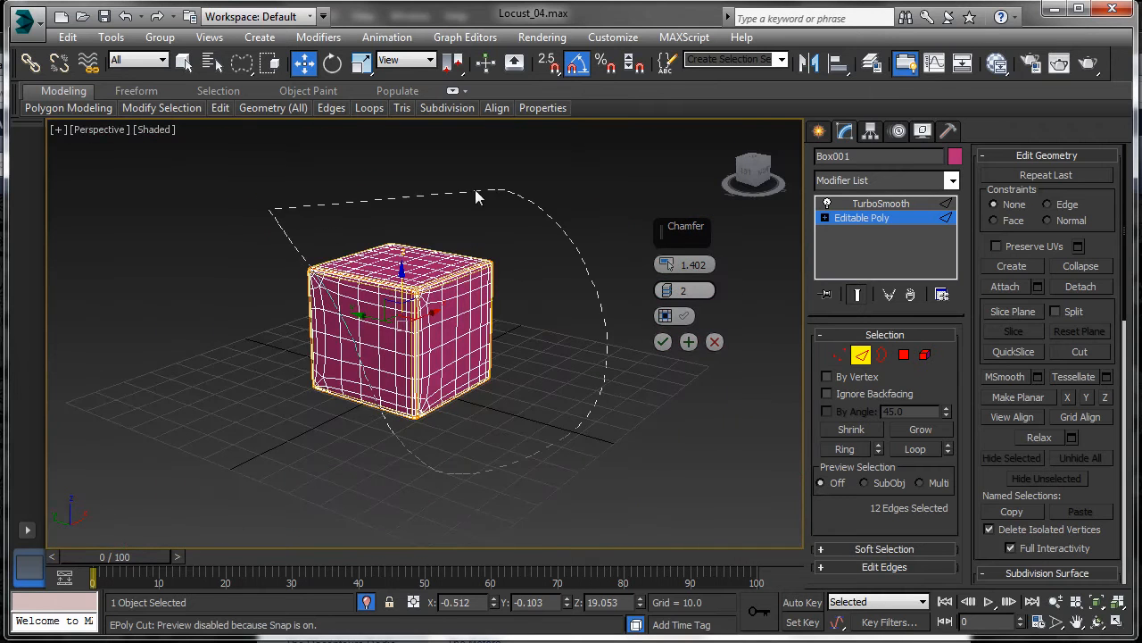
Set the chamfer's connect edge segments to 3, apply it and deselect the box.
scroll(467, 217, "up", 5)
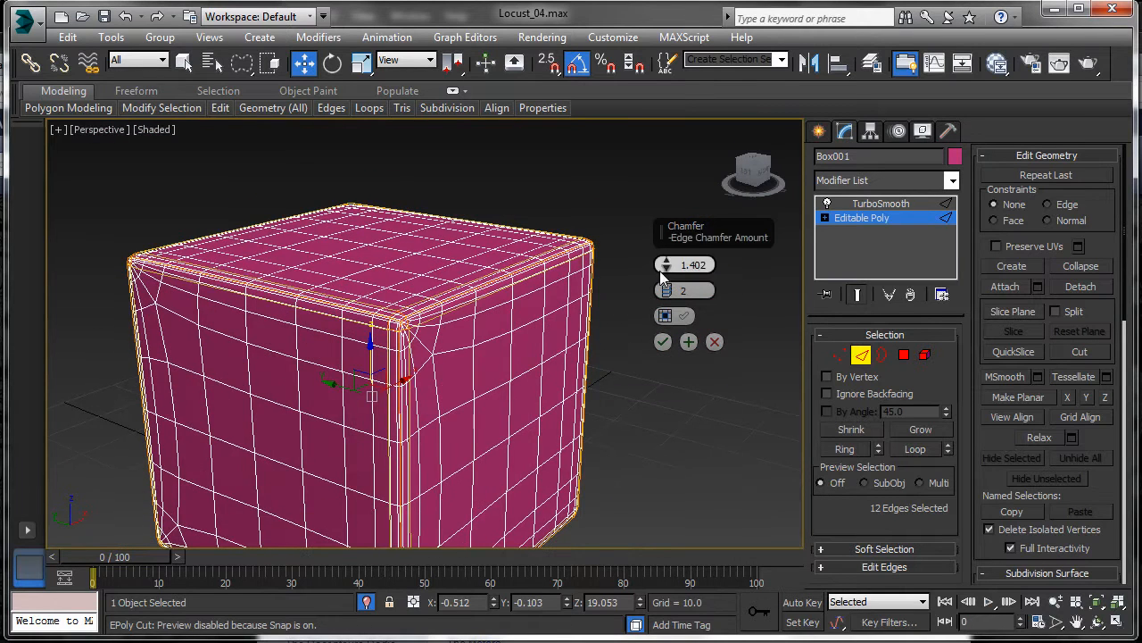
left_click(667, 291)
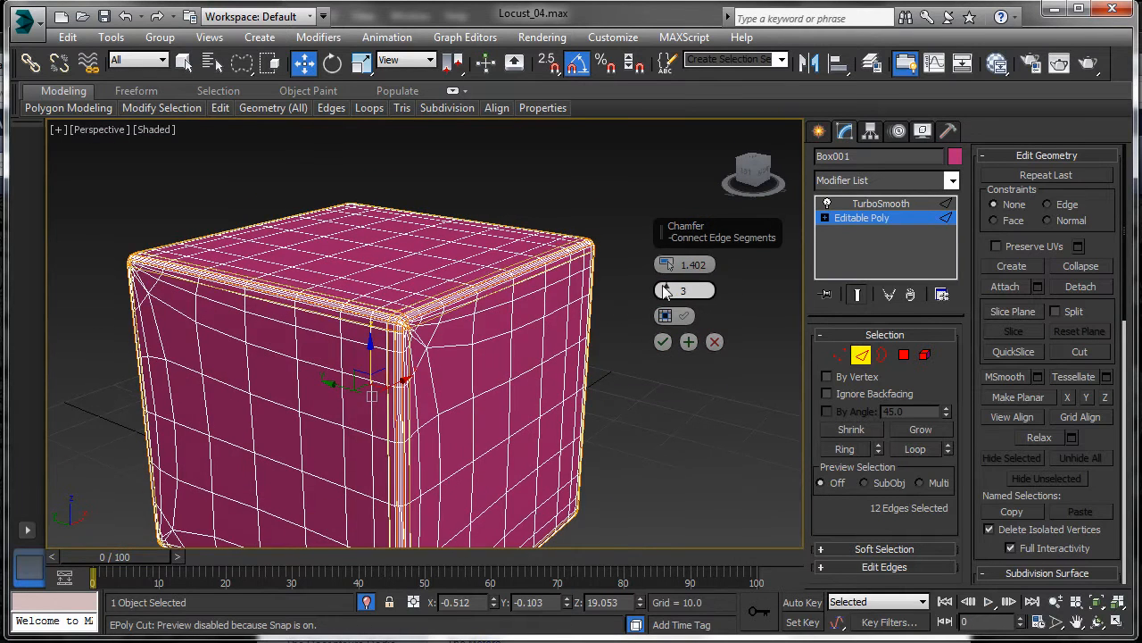
left_click(662, 342)
left_click(620, 351)
scroll(402, 327, "up", 6)
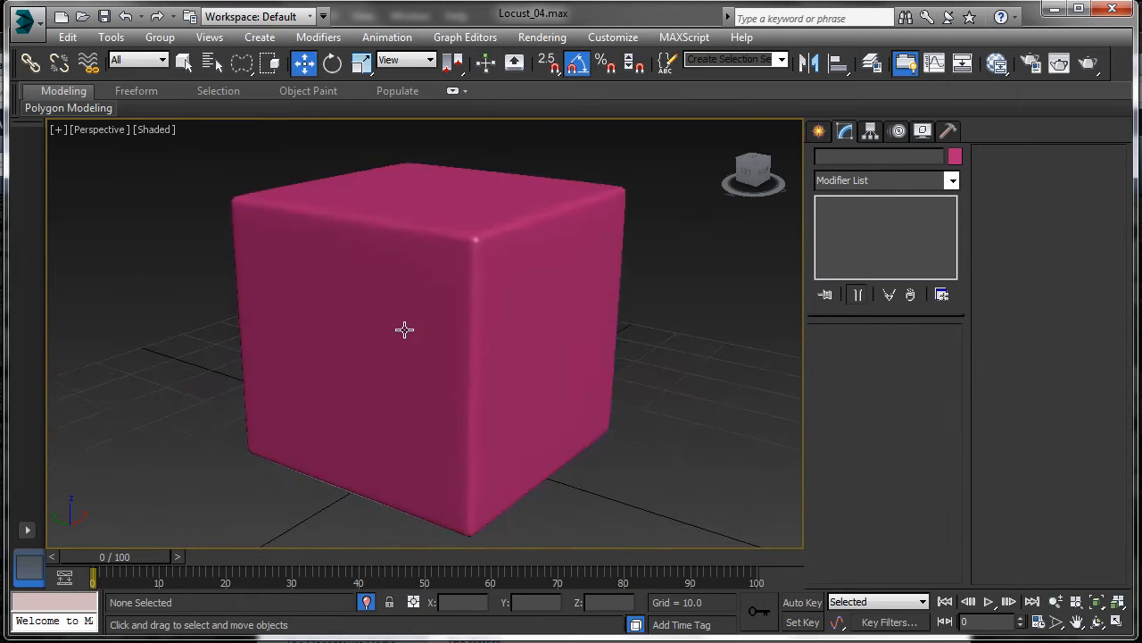
Reselect the box and display edged faces to show the smoothed wireframe around a corner.
middle_click_drag(500, 302, 618, 336, "alt")
left_click(576, 328)
key("F4")
scroll(496, 299, "up", 5)
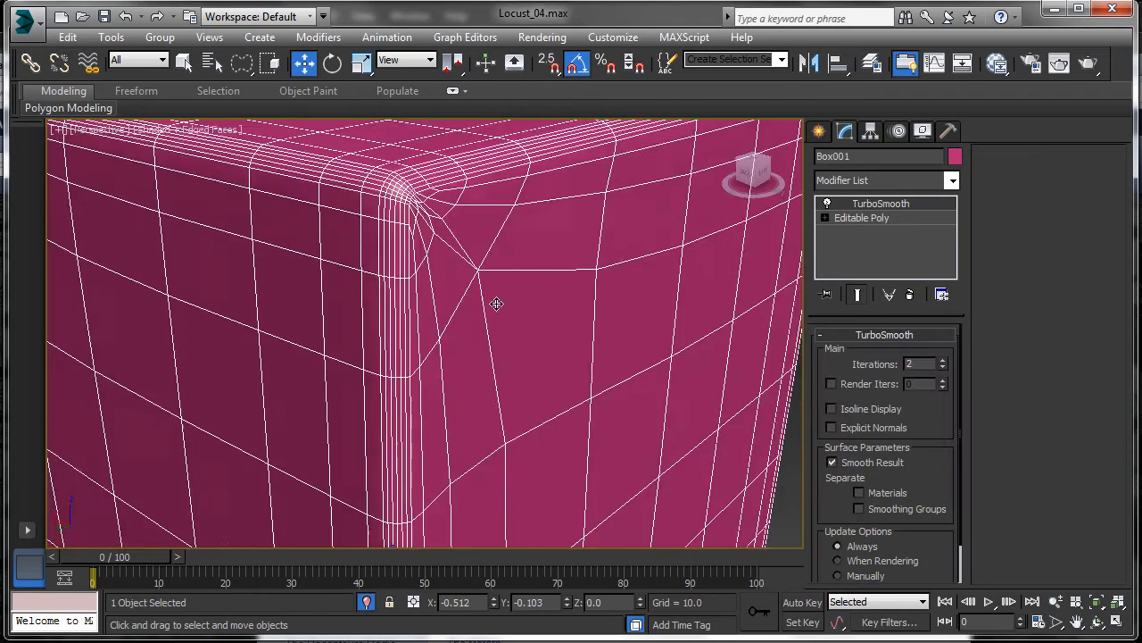
scroll(494, 290, "down", 5)
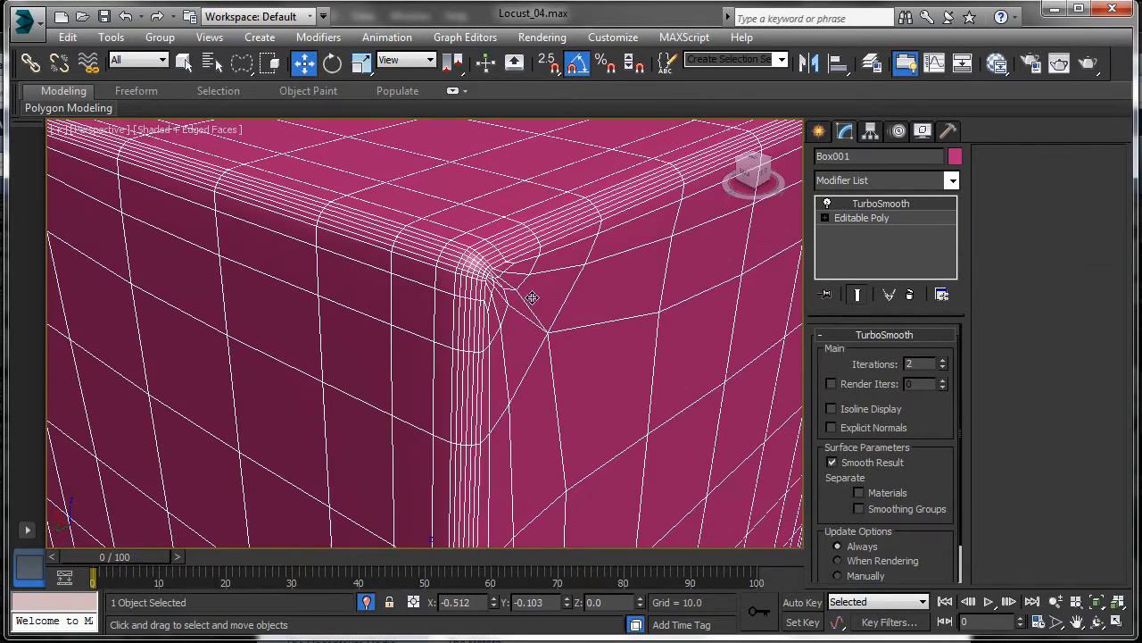
Turn off the TurboSmooth effect and examine the base mesh at the upper and lower chamfered corners.
left_click(870, 219)
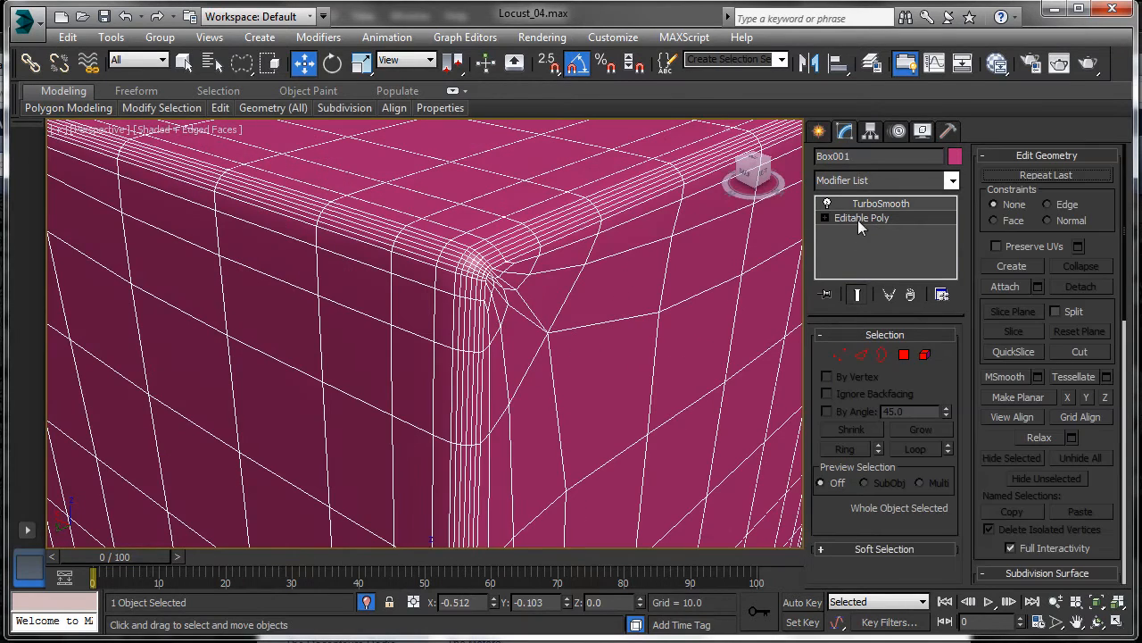
left_click(827, 204)
scroll(471, 288, "up", 4)
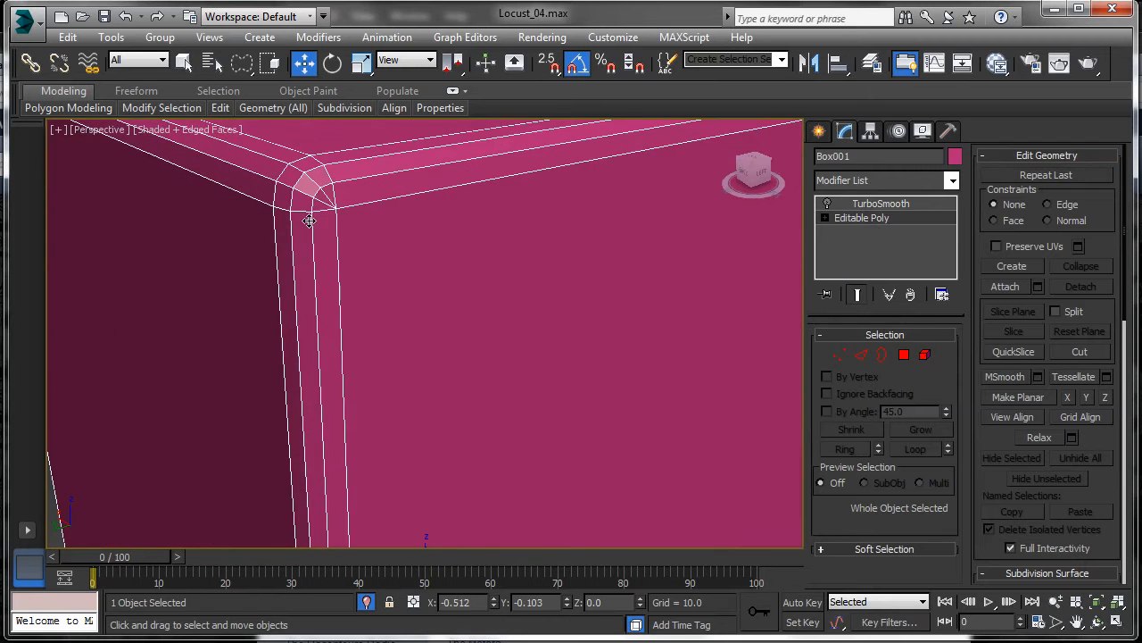
scroll(333, 207, "up", 4)
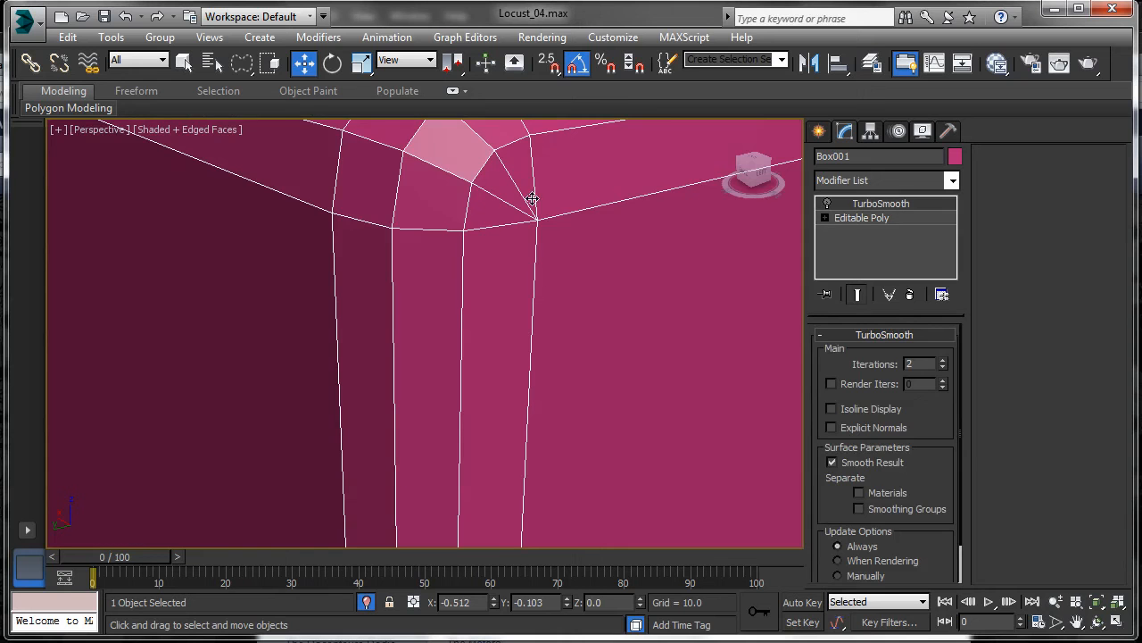
scroll(529, 203, "down", 5)
scroll(492, 337, "up", 1)
scroll(494, 327, "up", 2)
middle_click_drag(492, 464, 489, 315)
scroll(488, 315, "up", 2)
scroll(461, 365, "up", 3)
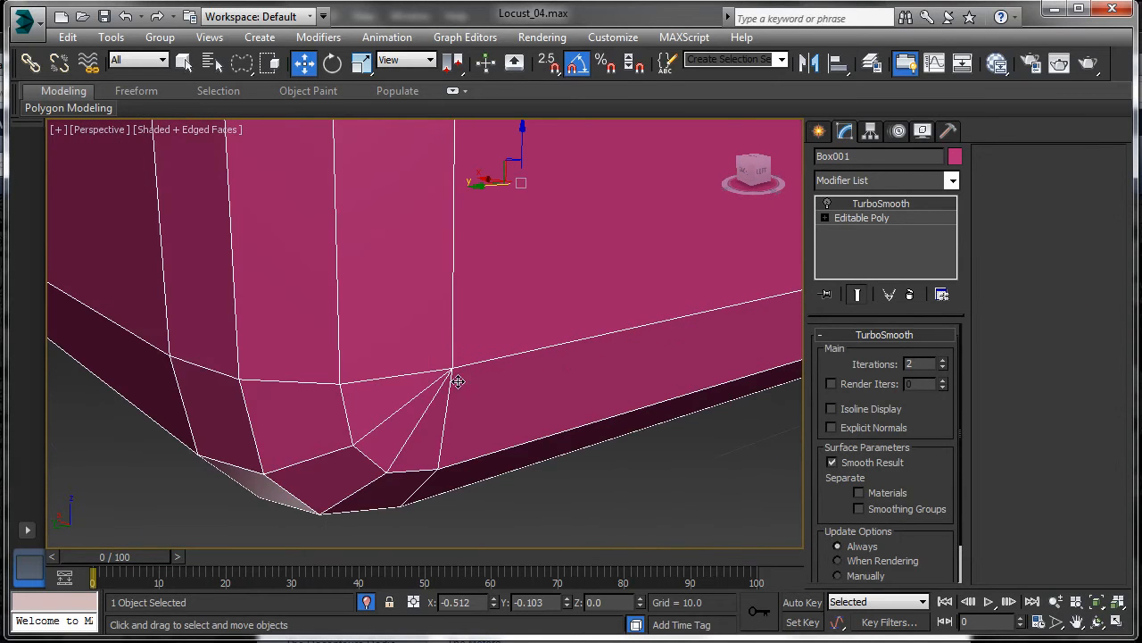
Select the vertex at the lower corner of the base mesh where several chamfer edges converge.
left_click(856, 219)
left_click(839, 355)
left_click(454, 369)
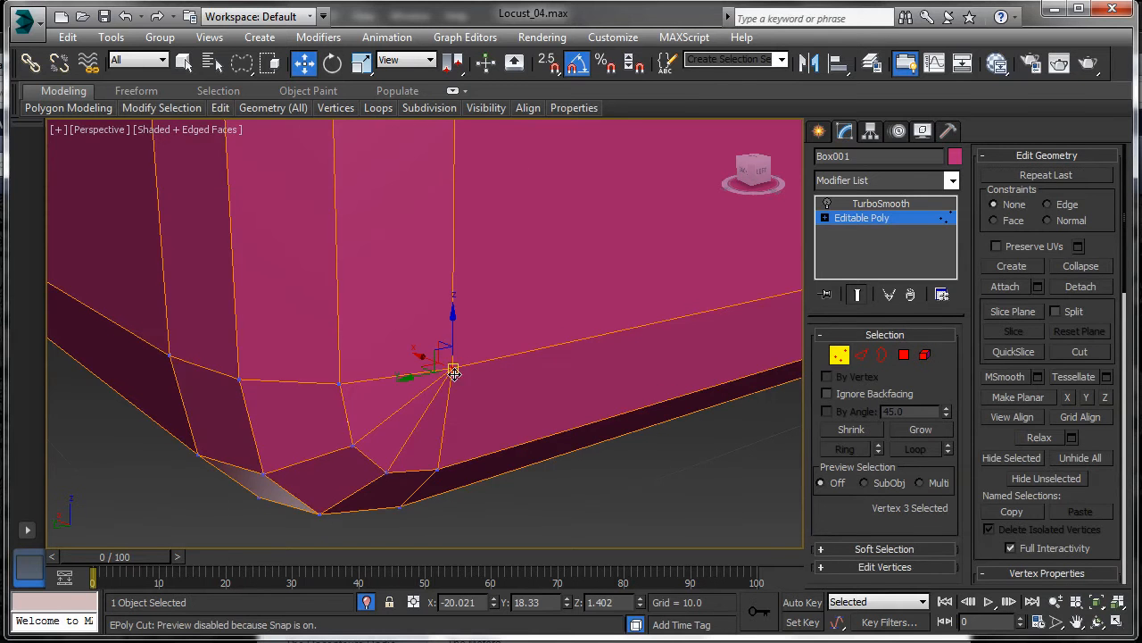
middle_click_drag(401, 372, 413, 349)
scroll(402, 357, "down", 3)
scroll(413, 349, "up", 3)
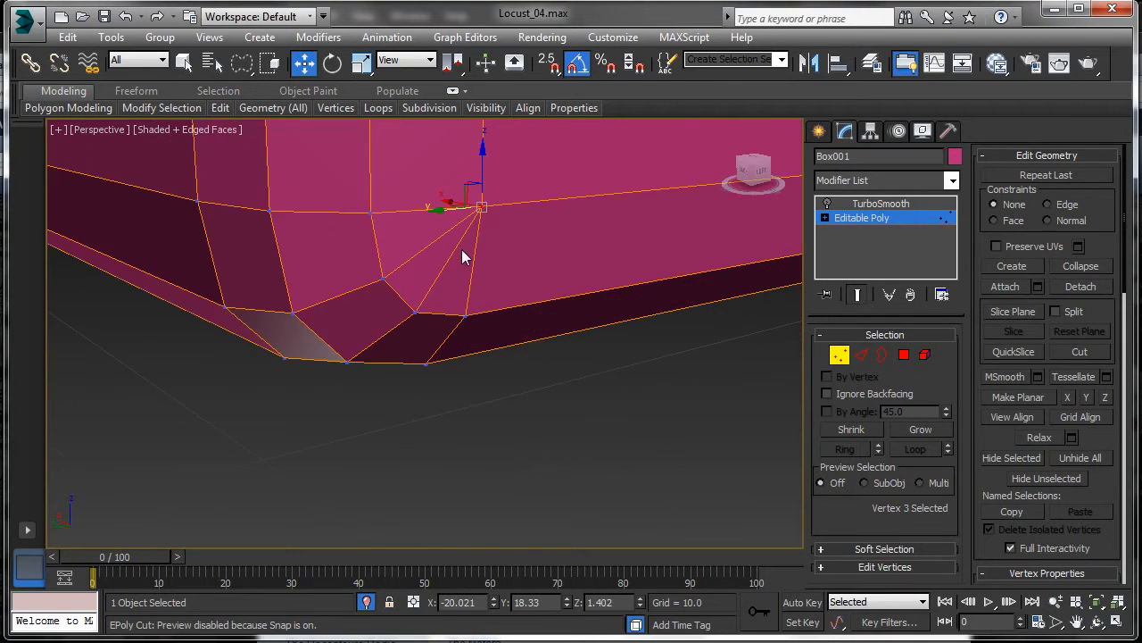
middle_click_drag(468, 285, 461, 321)
scroll(455, 303, "down", 3)
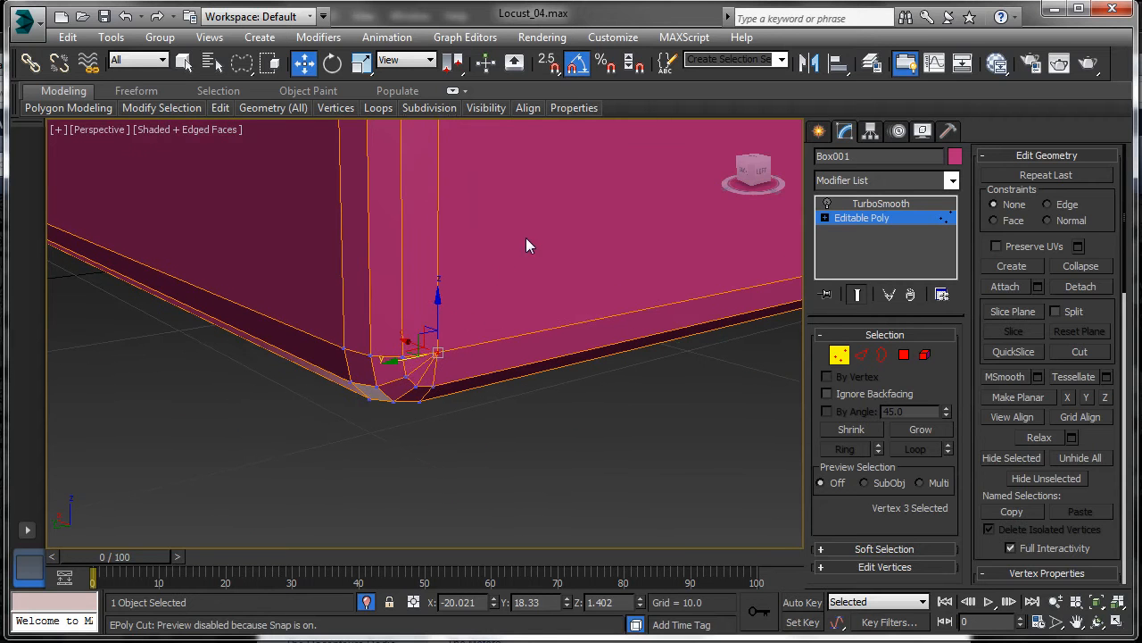
Switch to polygon level and select the large flat side face next to that corner.
key("4")
left_click(548, 196)
scroll(486, 275, "up", 3)
scroll(464, 406, "down", 3)
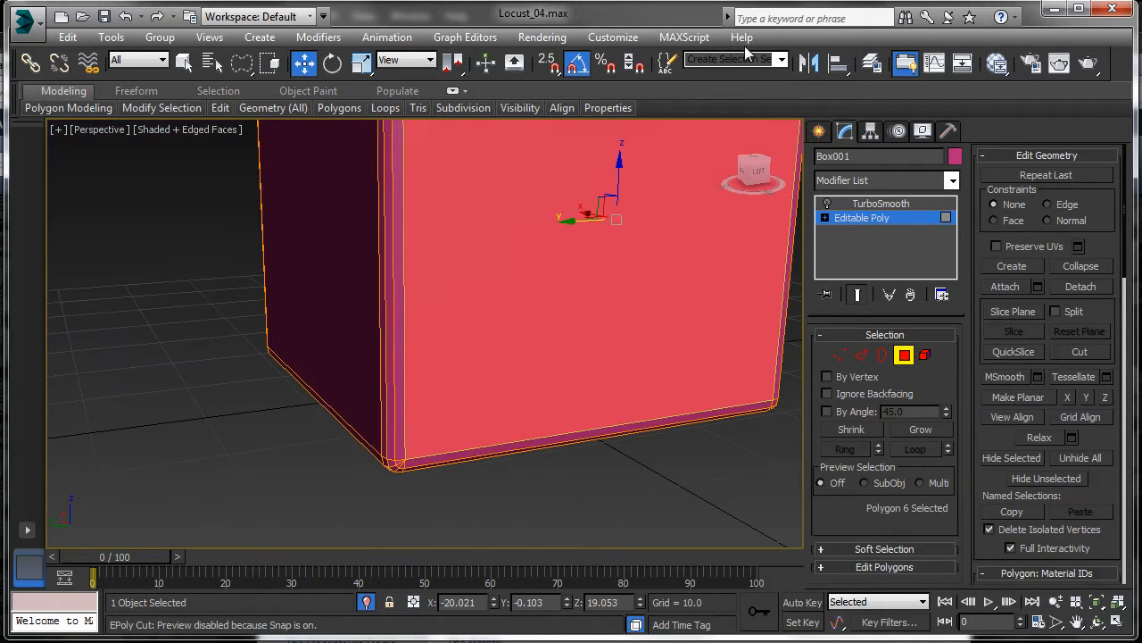
Grow the polygon selection from the large side face to its surrounding chamfer strips and delete the selected polygons.
scroll(542, 360, "down", 3)
middle_click_drag(596, 271, 533, 378)
scroll(482, 301, "up", 3)
middle_click_drag(482, 302, 479, 400)
scroll(446, 312, "up", 2)
middle_click_drag(393, 219, 483, 298)
scroll(483, 298, "up", 2)
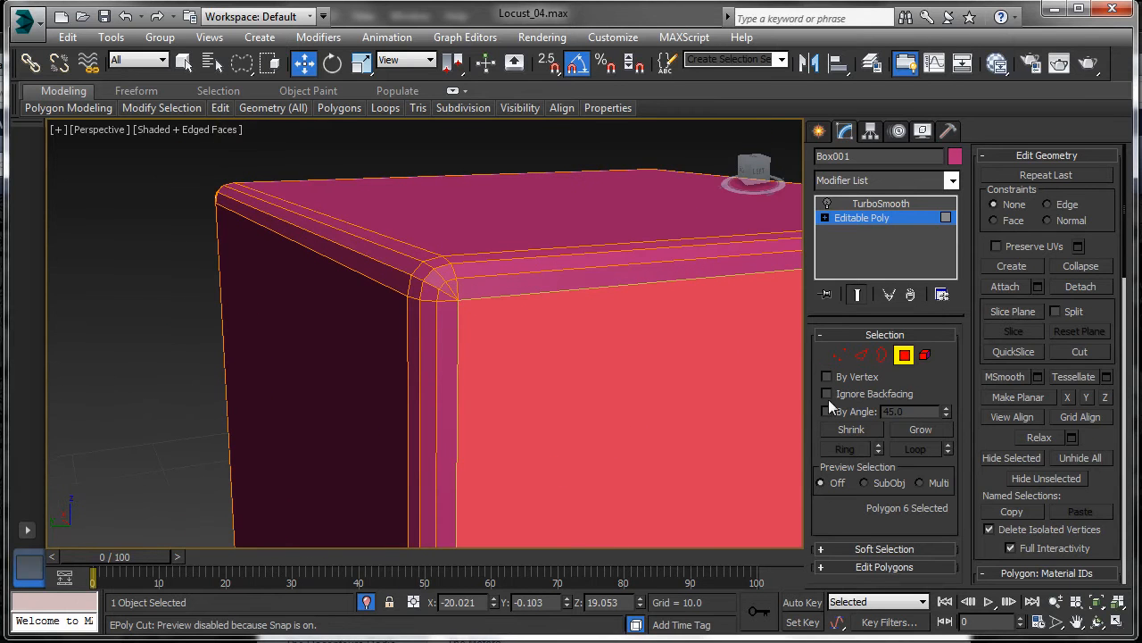
left_click(921, 430)
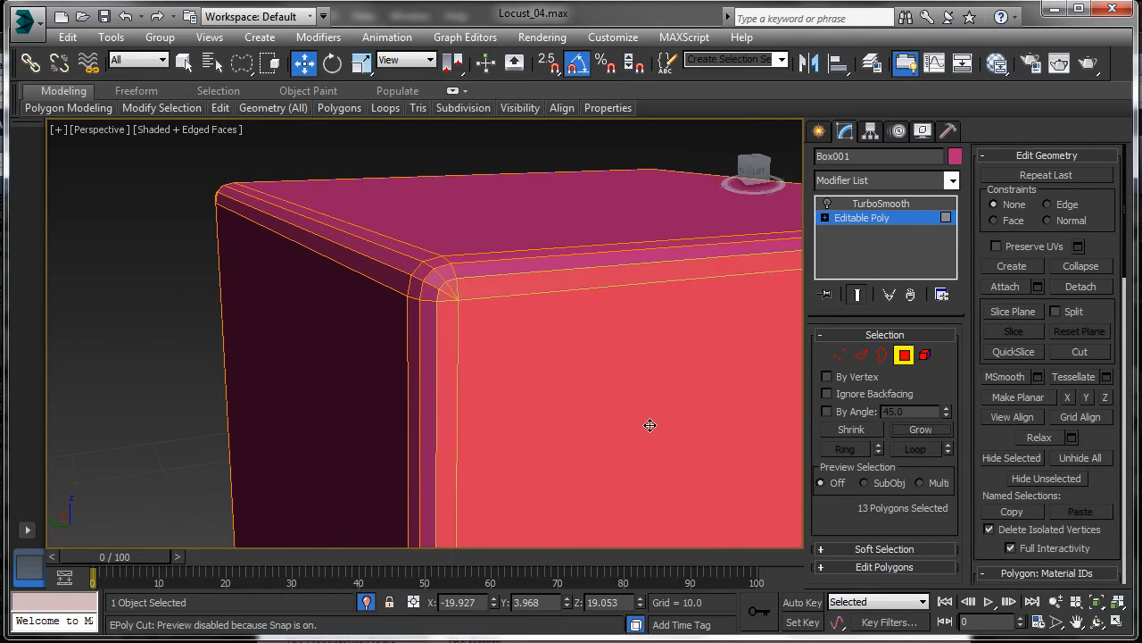
scroll(609, 360, "down", 2)
middle_click_drag(609, 360, 599, 343)
key("Delete")
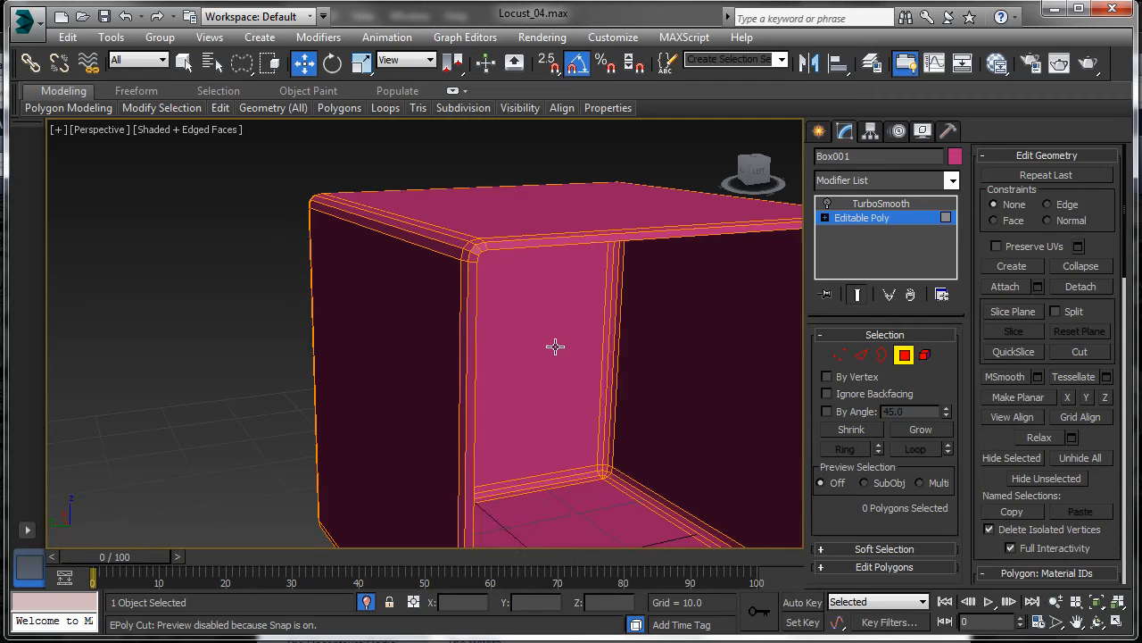
Select the upper and lower edges of the open side at edge level and bridge them with a new face.
scroll(566, 344, "down", 3)
scroll(492, 288, "up", 4)
key("2")
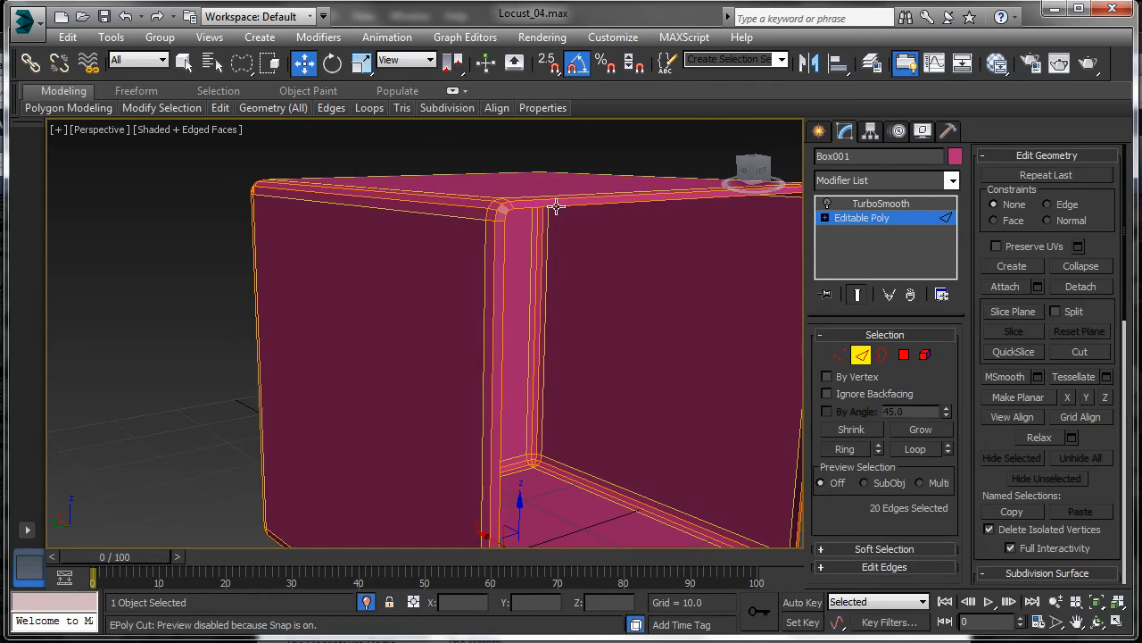
left_click(554, 221)
scroll(572, 254, "down", 5)
left_click(582, 382, "ctrl")
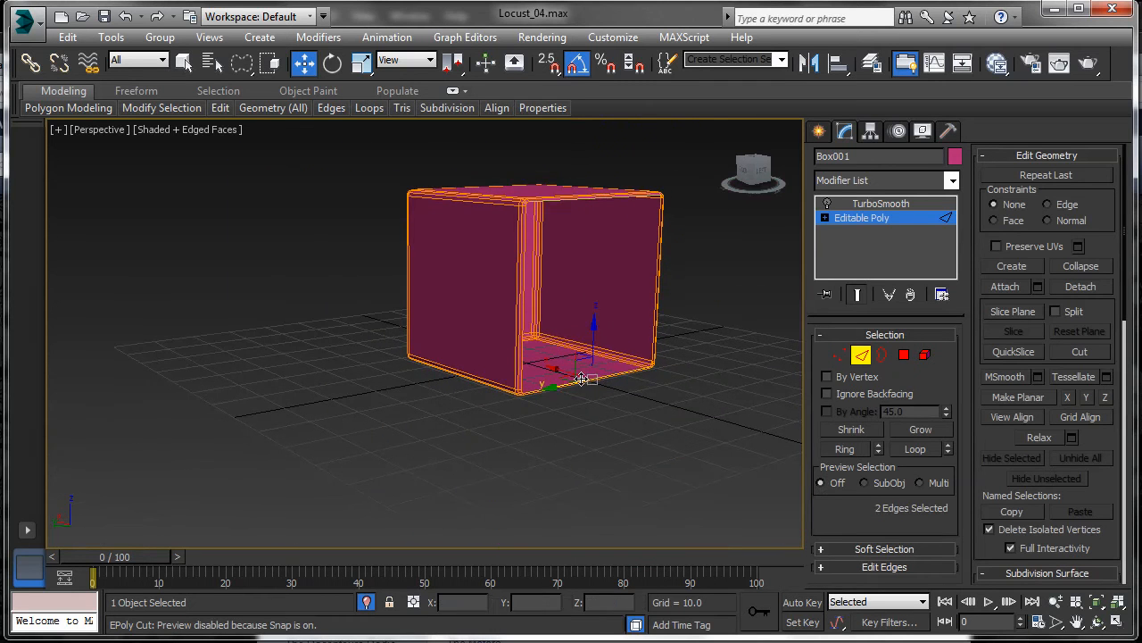
scroll(535, 402, "up", 6)
middle_click_drag(439, 424, 569, 384, "alt")
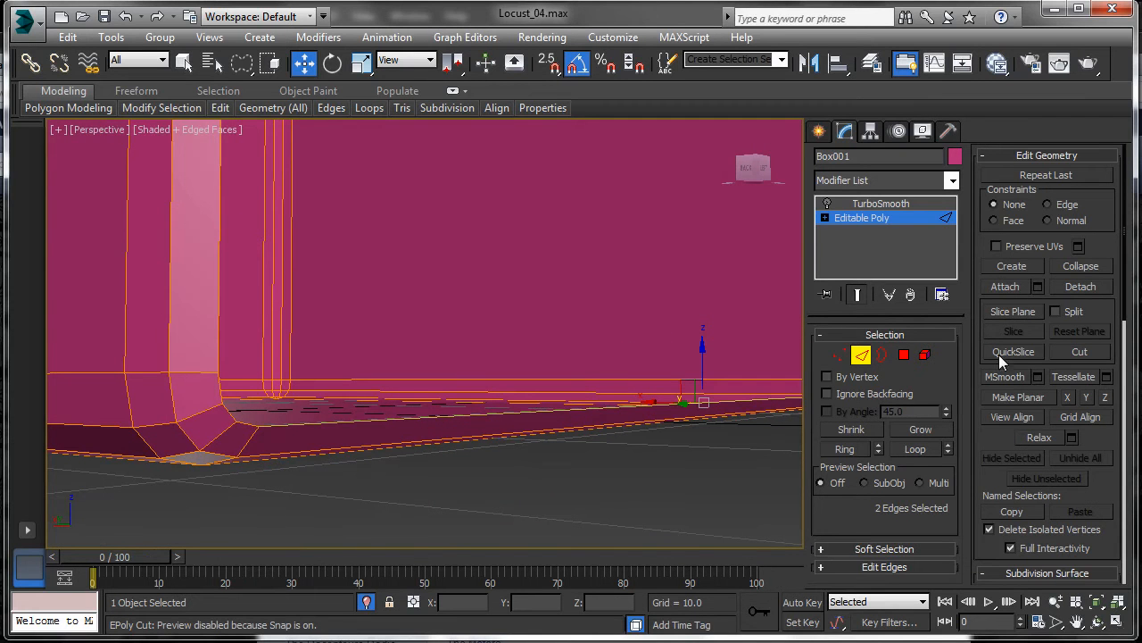
scroll(985, 443, "down", 5)
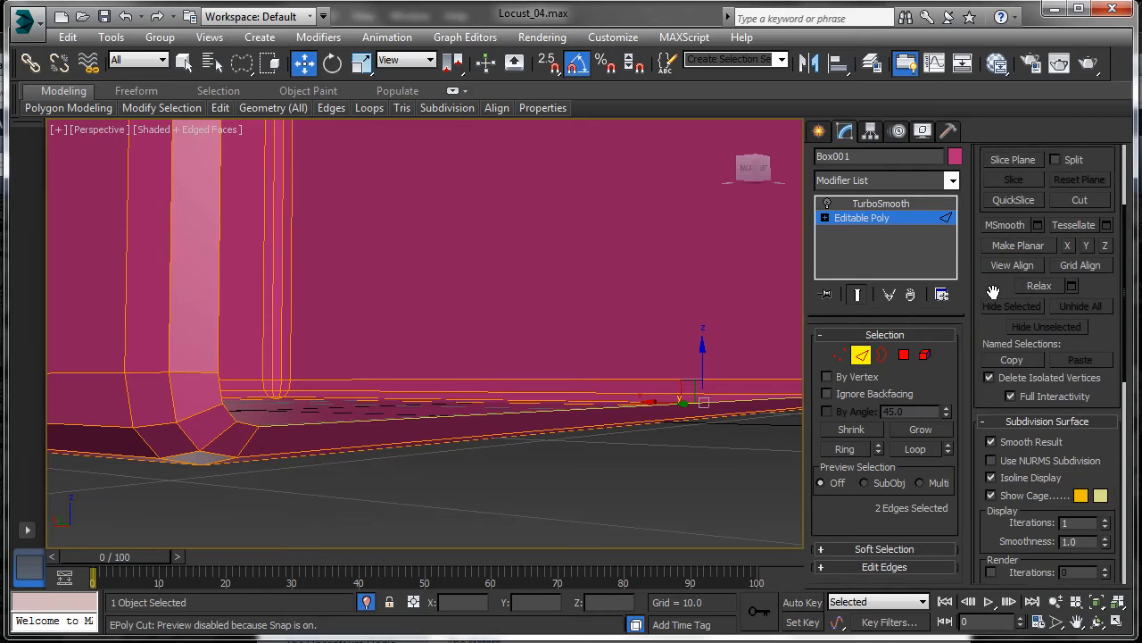
scroll(1014, 353, "up", 5)
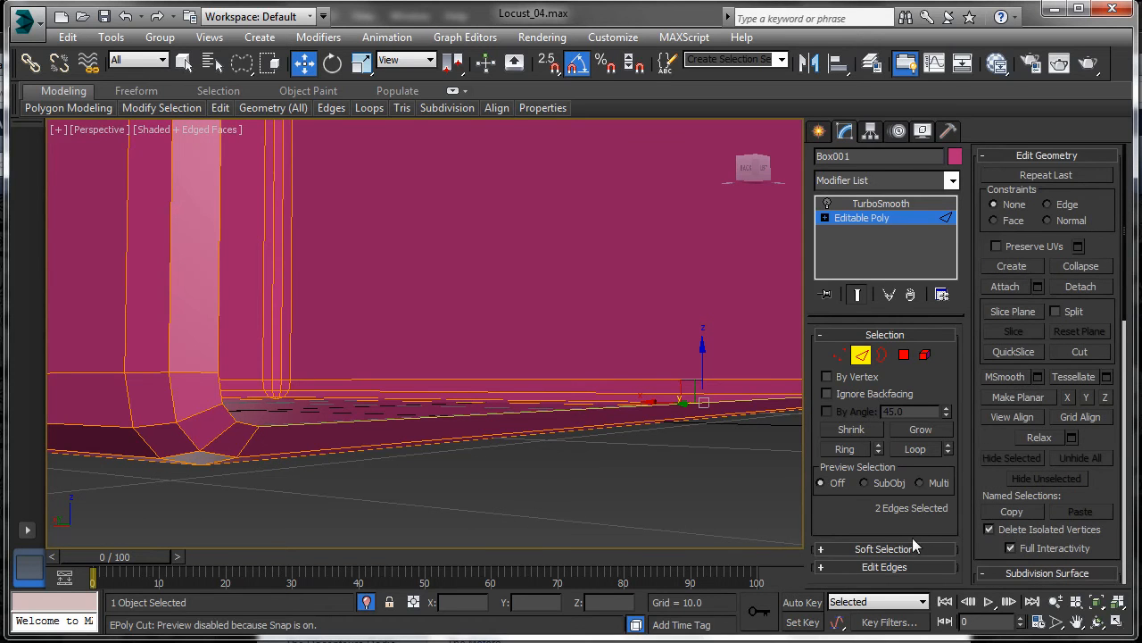
left_click_drag(867, 569, 1010, 305)
left_click(1002, 264)
Bridge the short lower and upper corner edges directly beside the new side face.
middle_click_drag(459, 362, 438, 410)
middle_click_drag(323, 418, 423, 368)
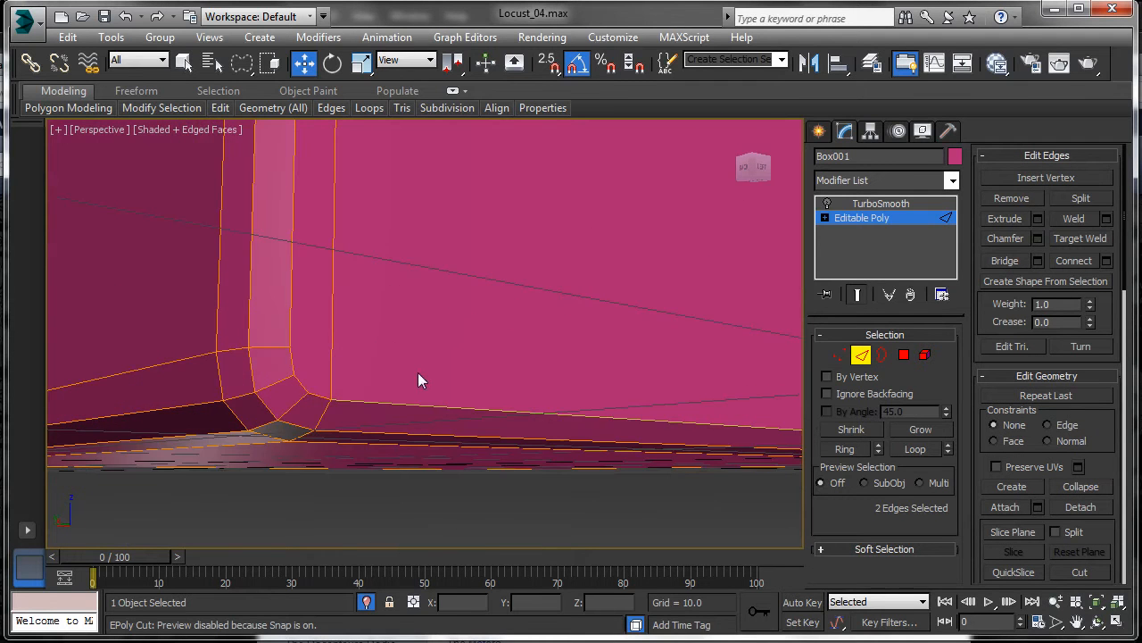
left_click(314, 395)
middle_click_drag(335, 341, 387, 475)
middle_click_drag(417, 184, 446, 313)
scroll(445, 313, "up", 3)
left_click(370, 140, "ctrl")
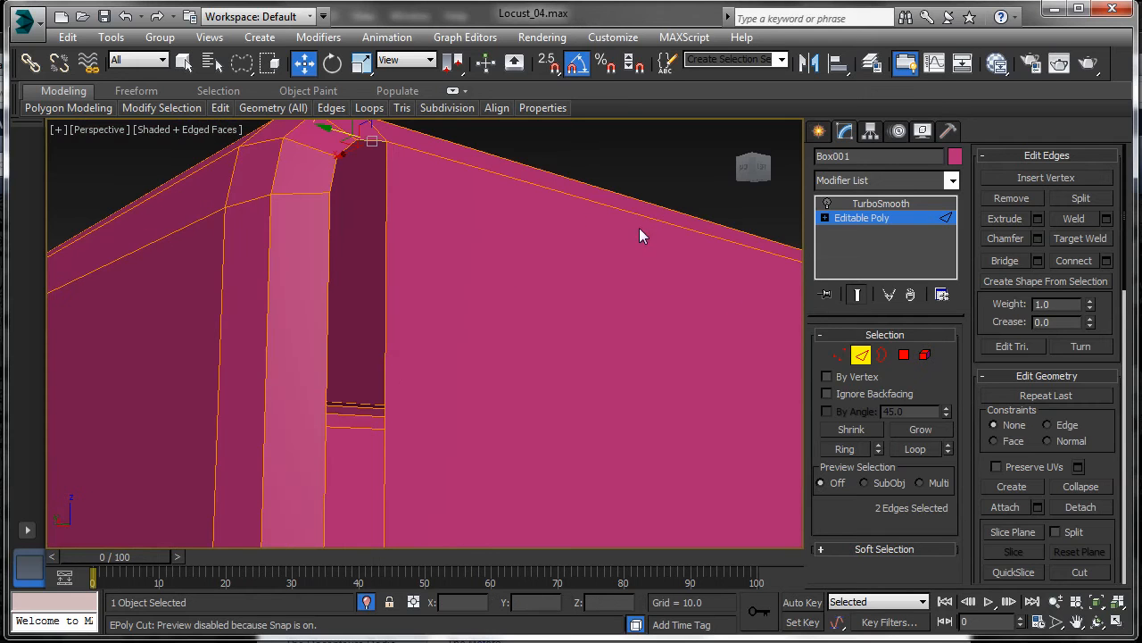
left_click(993, 259)
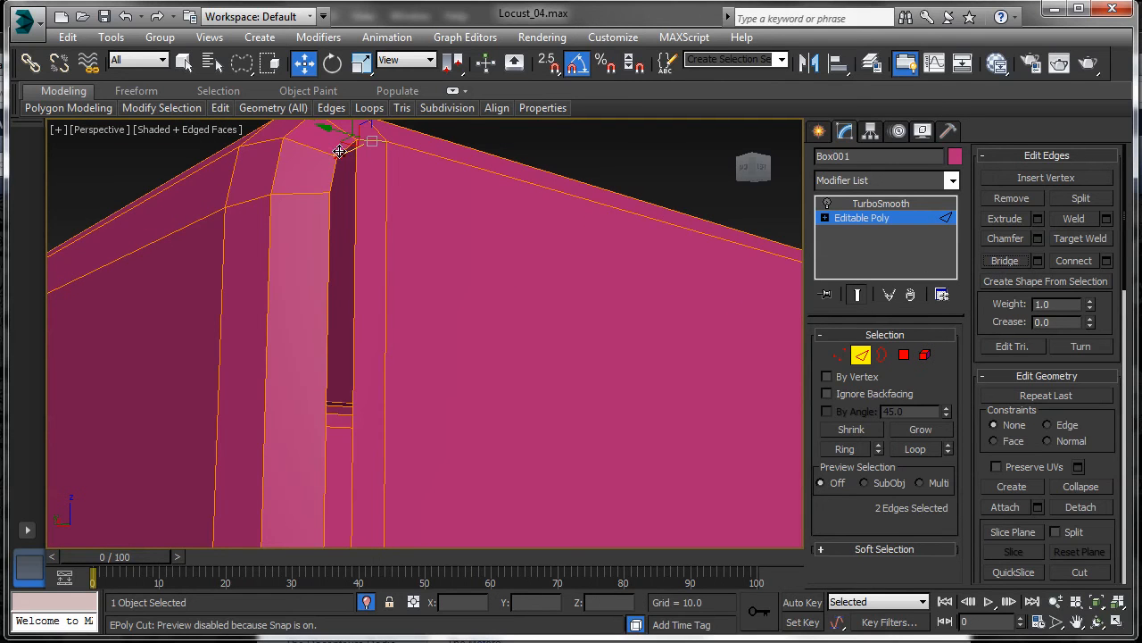
Bridge the next pair of matching upper and lower corner edges, further into the narrow gap along the vertical edge.
left_click(338, 182)
scroll(347, 250, "down", 5)
middle_click_drag(367, 391, 398, 324)
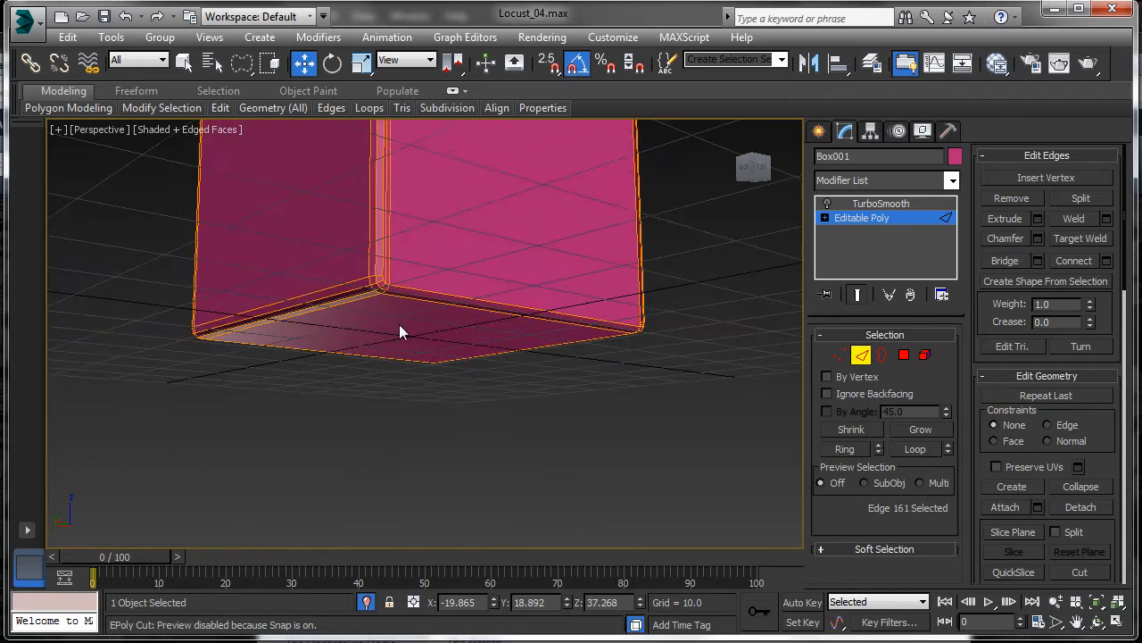
scroll(392, 308, "up", 5)
middle_click_drag(375, 258, 397, 375)
left_click(359, 271, "ctrl")
middle_click_drag(359, 271, 426, 414)
left_click(997, 263)
Select the border of the remaining narrow gap at border level and cap it.
key("3")
scroll(390, 307, "up", 3)
left_click(389, 307)
scroll(389, 307, "down", 5)
scroll(400, 317, "down", 2)
scroll(429, 298, "up", 2)
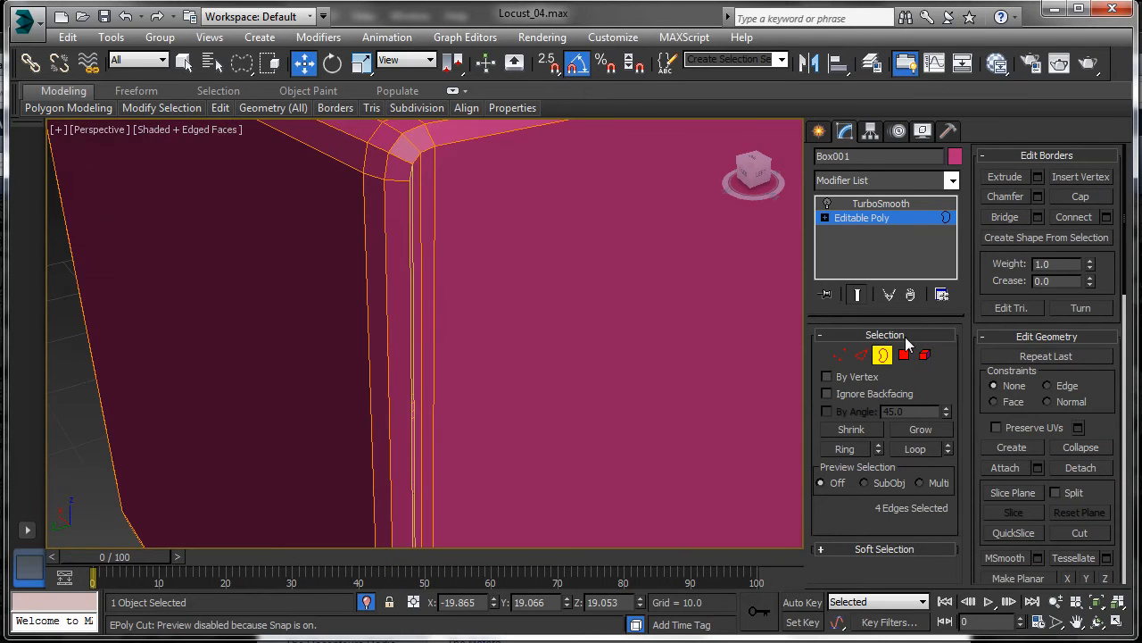
right_click(411, 265)
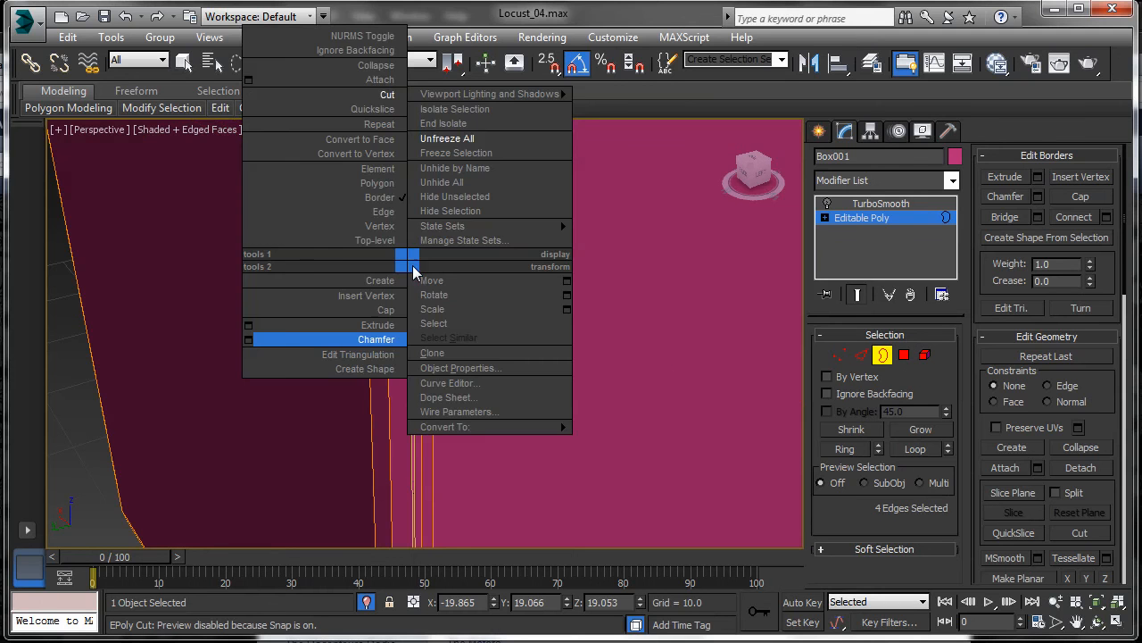
left_click(381, 309)
middle_click_drag(381, 309, 365, 287, "alt")
middle_click_drag(504, 264, 484, 264, "alt")
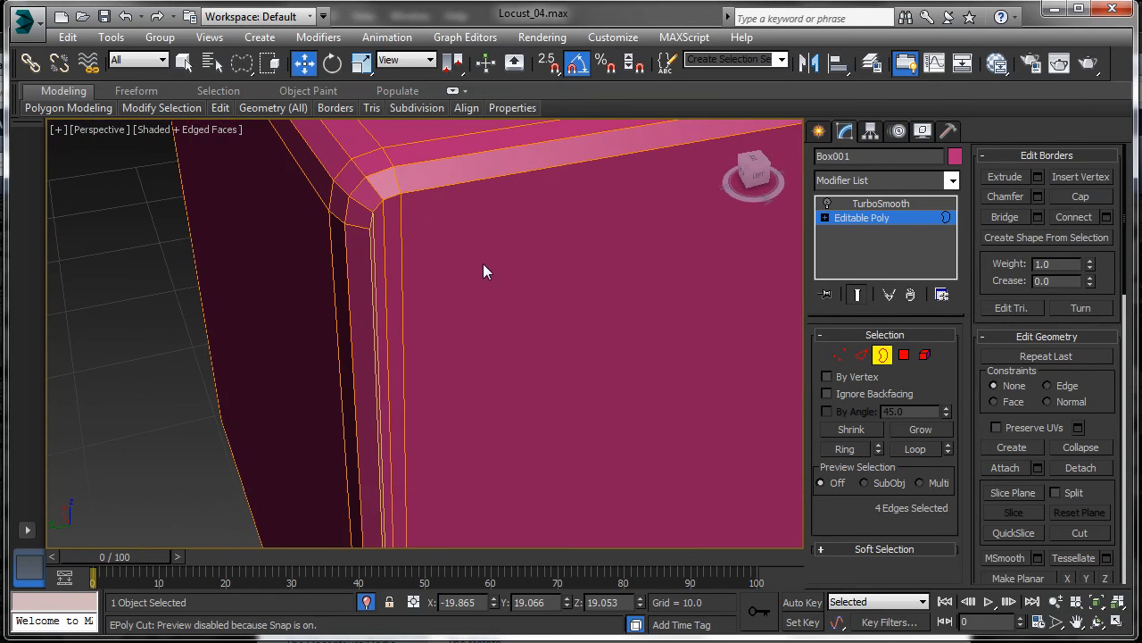
Leave sub-object editing, inspect the rebuilt corner with edged faces hidden and shown, and reselect the box.
left_click(866, 354)
middle_click_drag(604, 349, 511, 338, "alt")
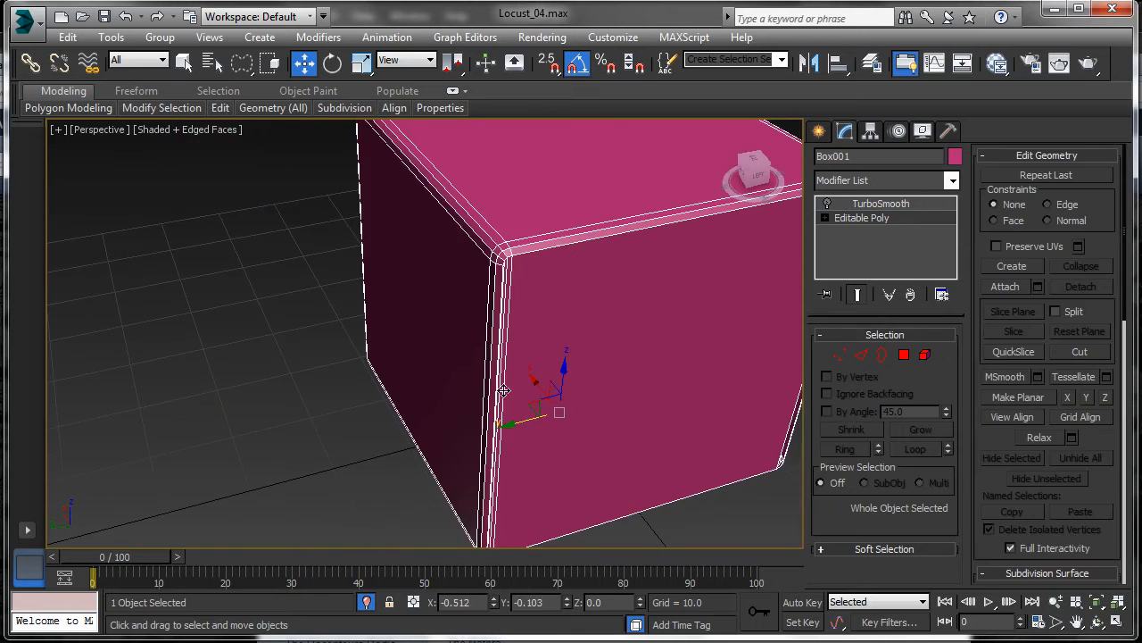
key("F4")
left_click(650, 531)
scroll(587, 420, "up", 3)
middle_click_drag(587, 420, 591, 313, "alt")
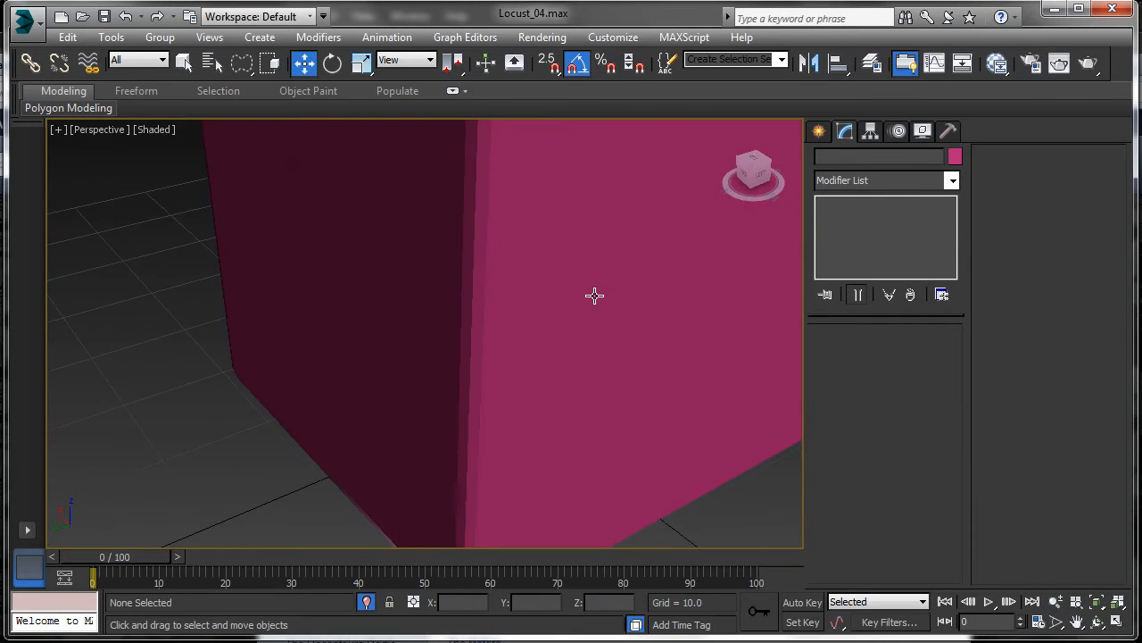
middle_click_drag(471, 214, 438, 313)
scroll(433, 275, "up", 2)
key("F4")
left_click(470, 285)
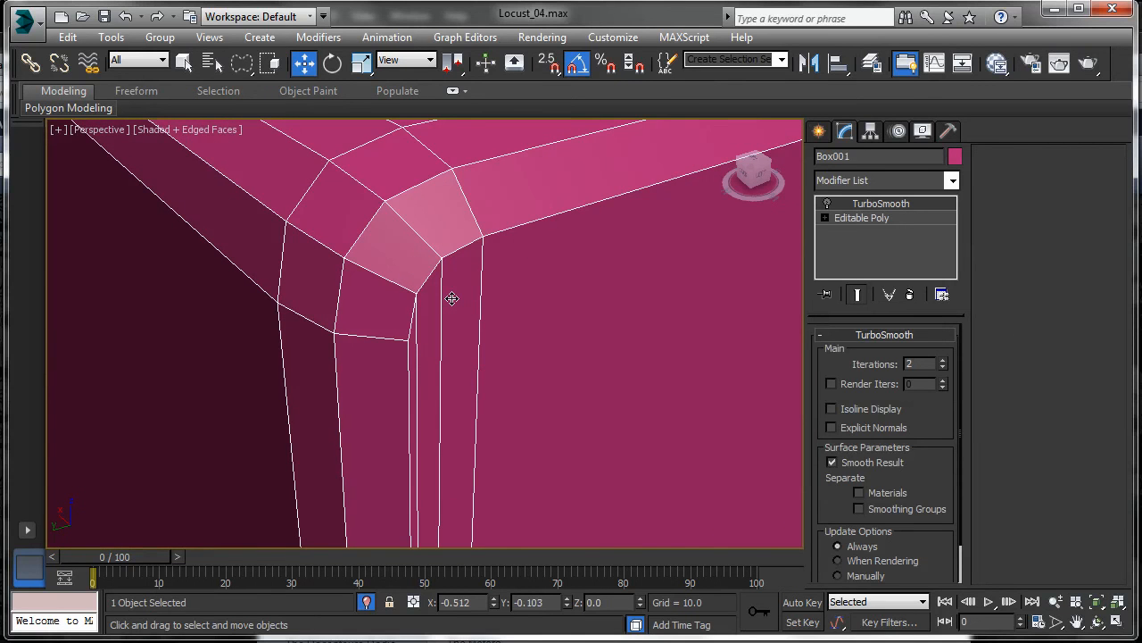
Examine the edge flow of a box corner where several chamfer edges converge, viewing it from different sides.
scroll(504, 360, "down", 8)
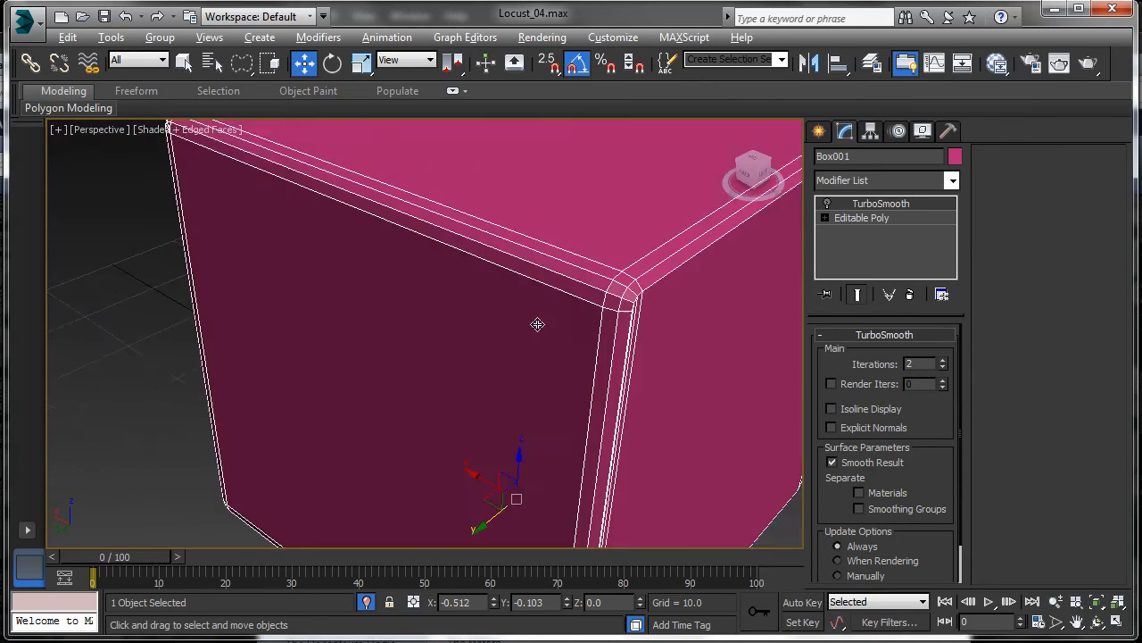
scroll(645, 242, "up", 4)
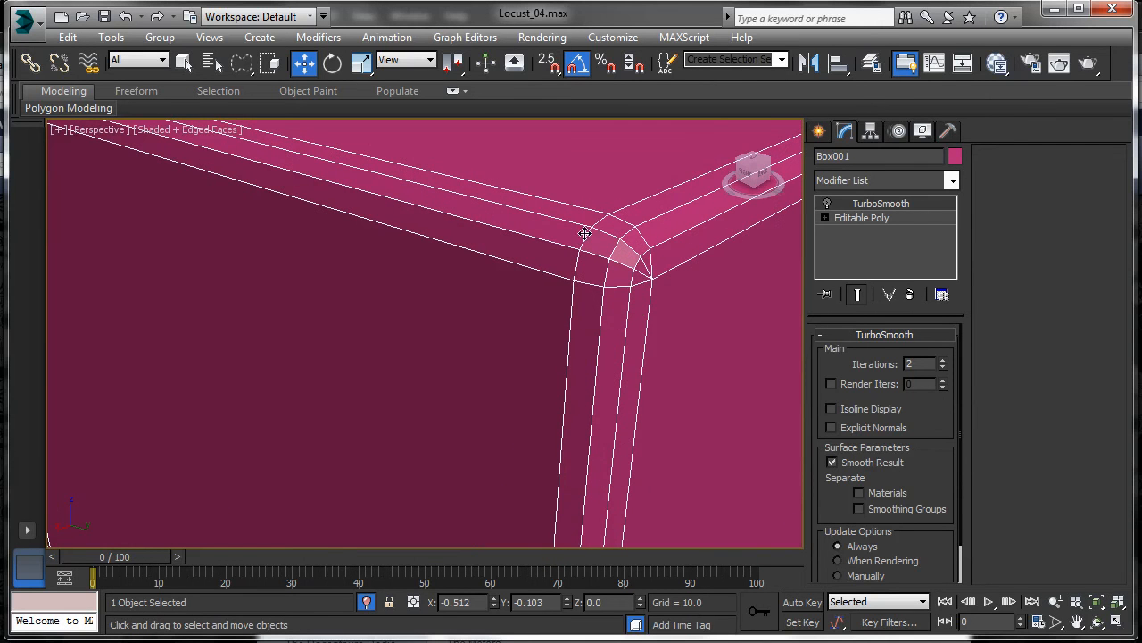
middle_click_drag(594, 234, 700, 288, "alt")
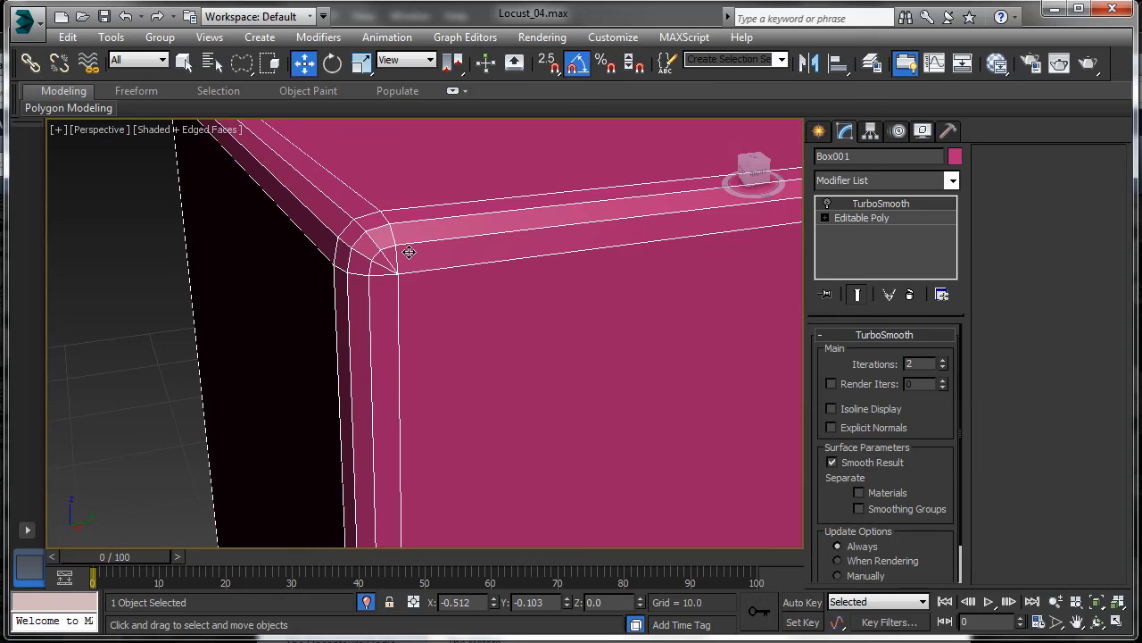
middle_click_drag(381, 260, 427, 255, "alt")
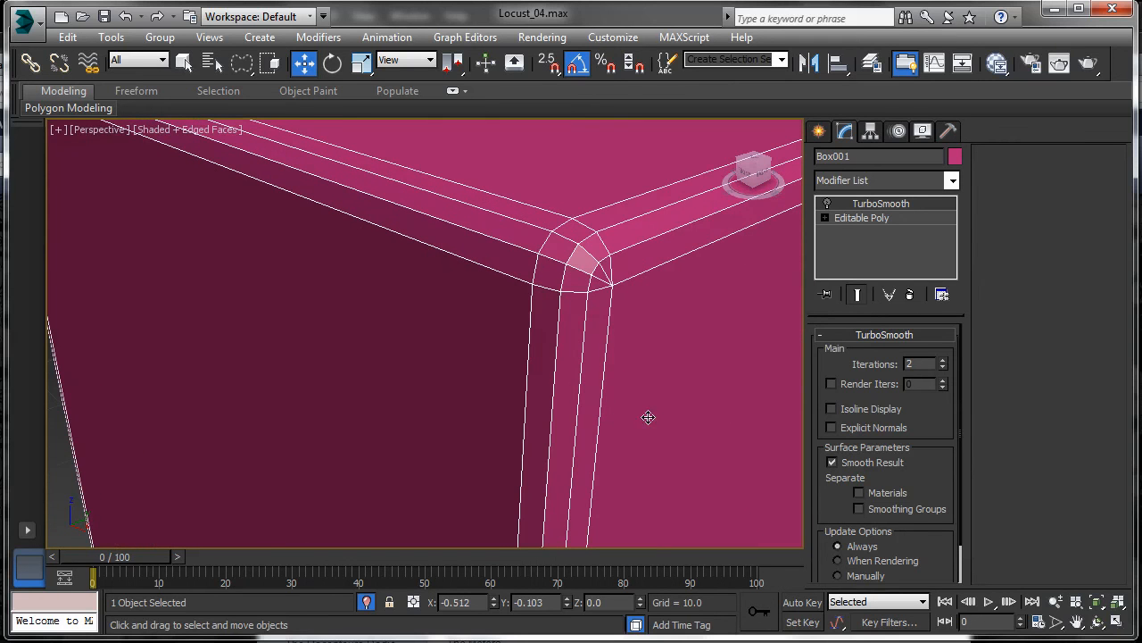
scroll(702, 413, "down", 5)
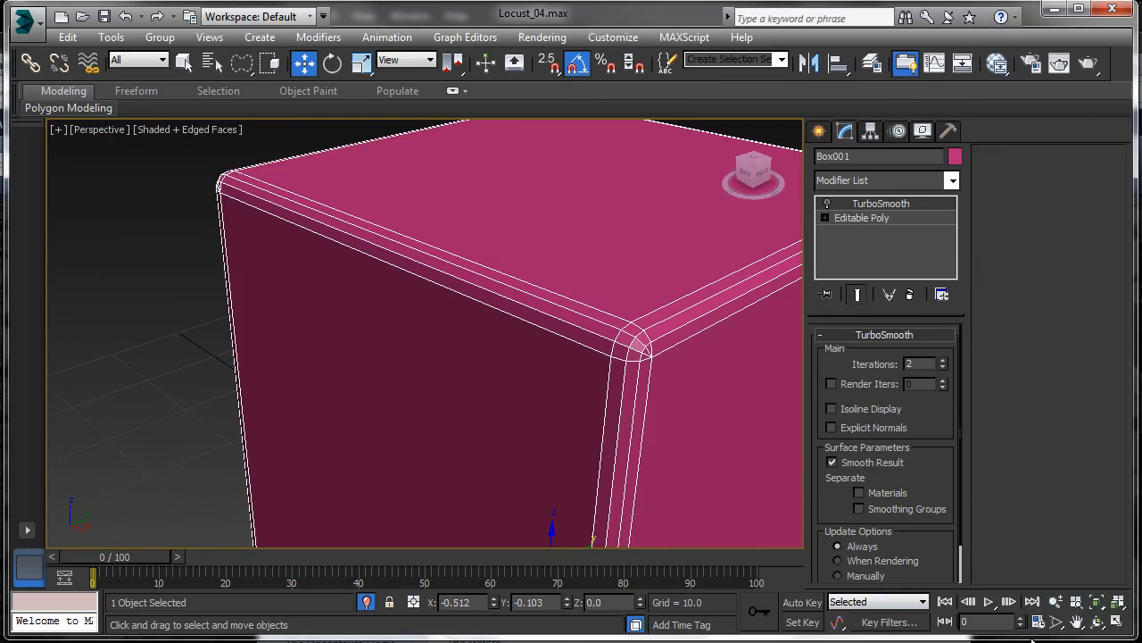